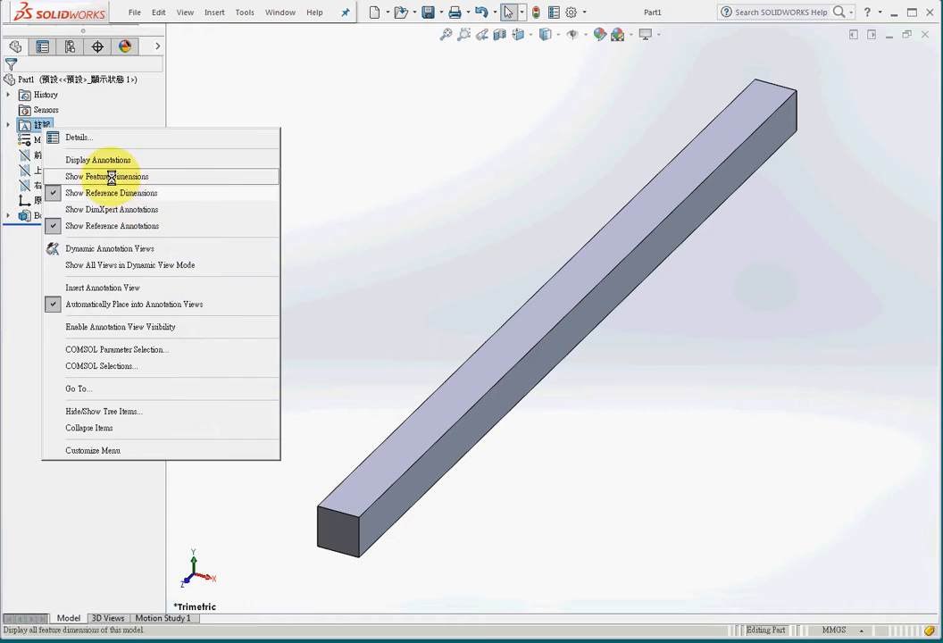
# Show the beam's feature dimensions and place the 1000 mm length dimension clear of the body, alongside the beam
pyautogui.click(108, 177)
pyautogui.click(775, 53)
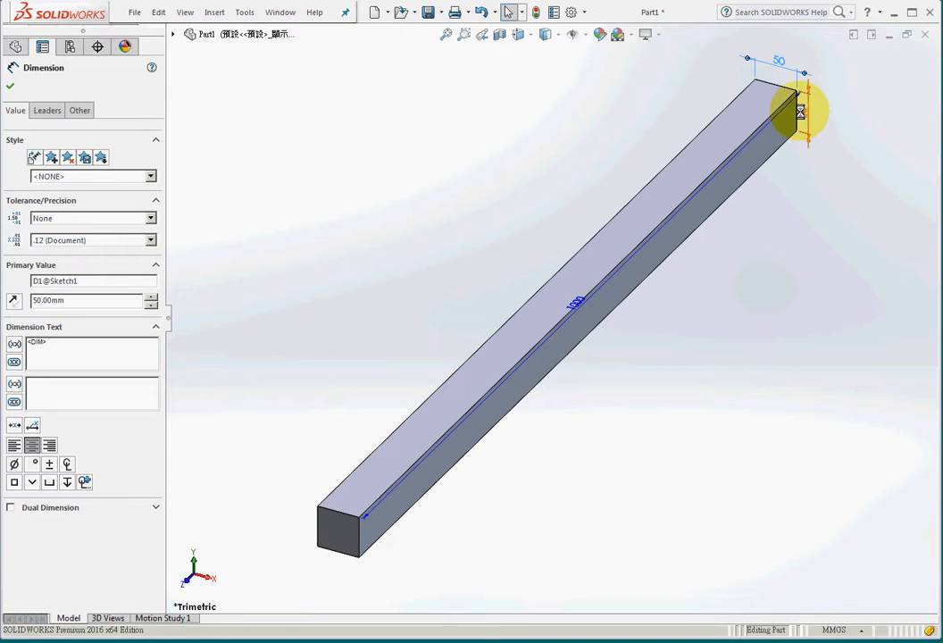
pyautogui.moveTo(583, 306); pyautogui.dragTo(632, 336)
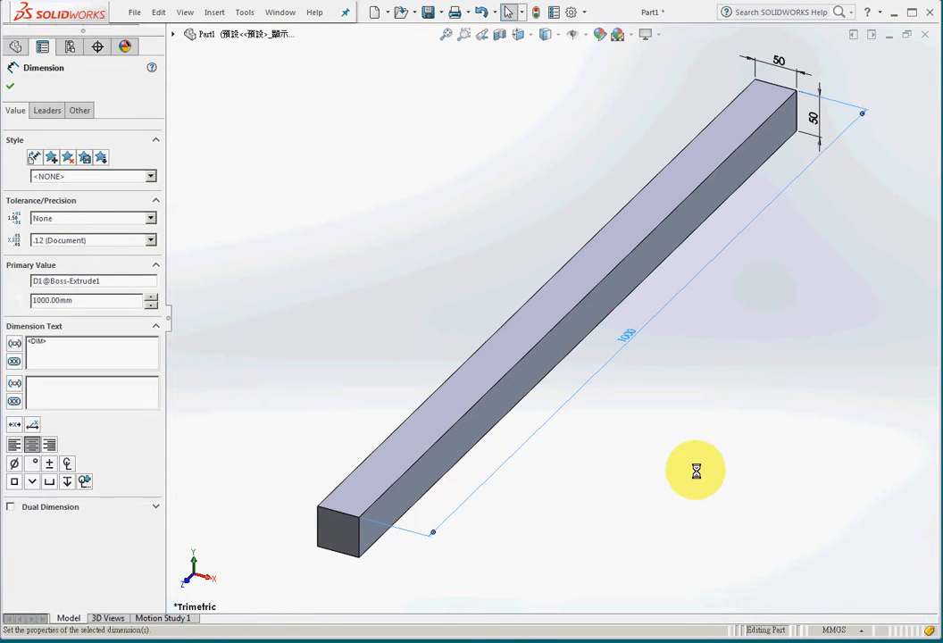
pyautogui.click(676, 468)
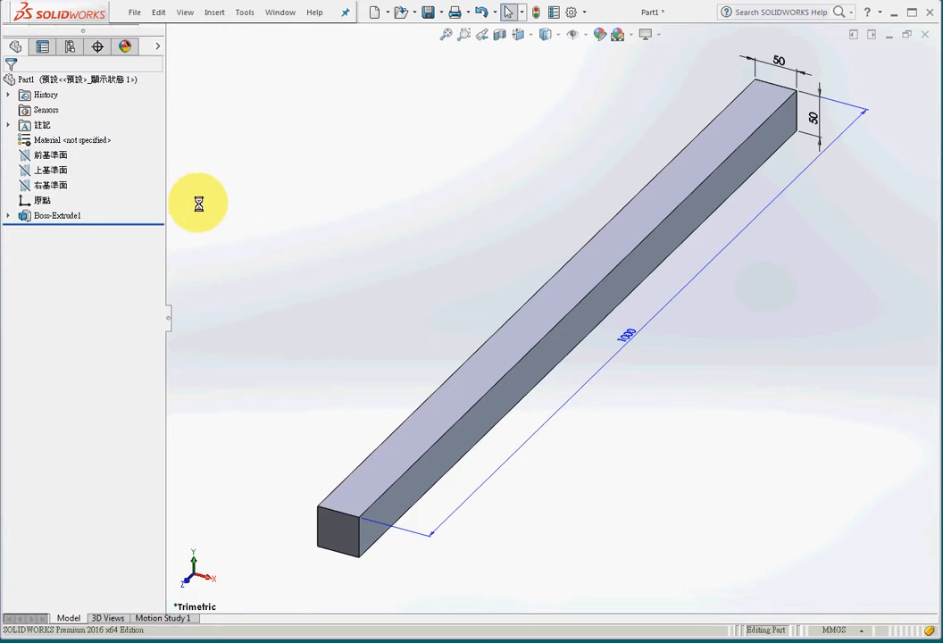
# Check the add-ins list for the LiveLink for COMSOL (5.2) entry without changing anything
pyautogui.click(584, 13)
pyautogui.click(600, 64)
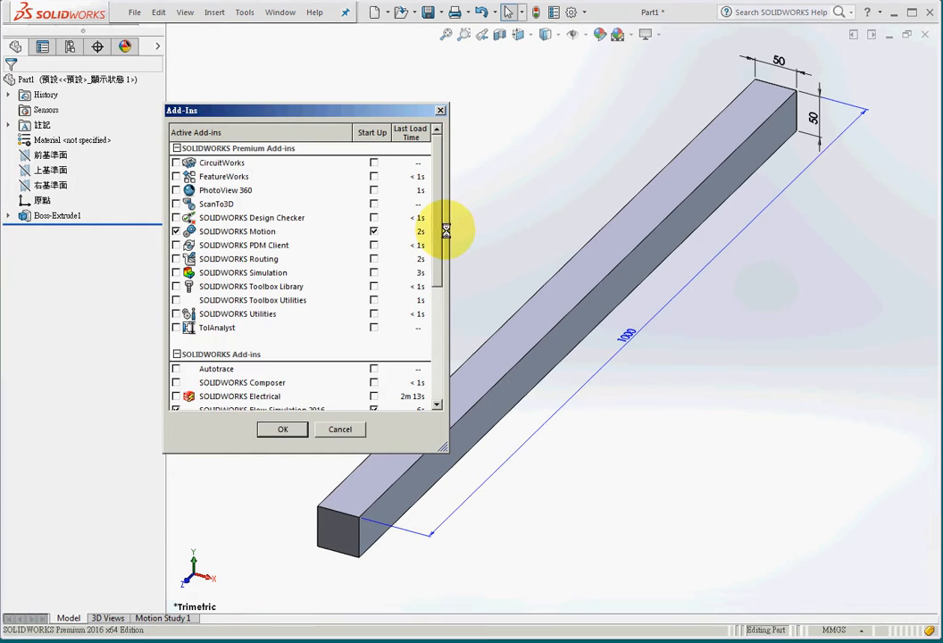
pyautogui.moveTo(437, 242); pyautogui.dragTo(401, 375)
pyautogui.click(284, 353)
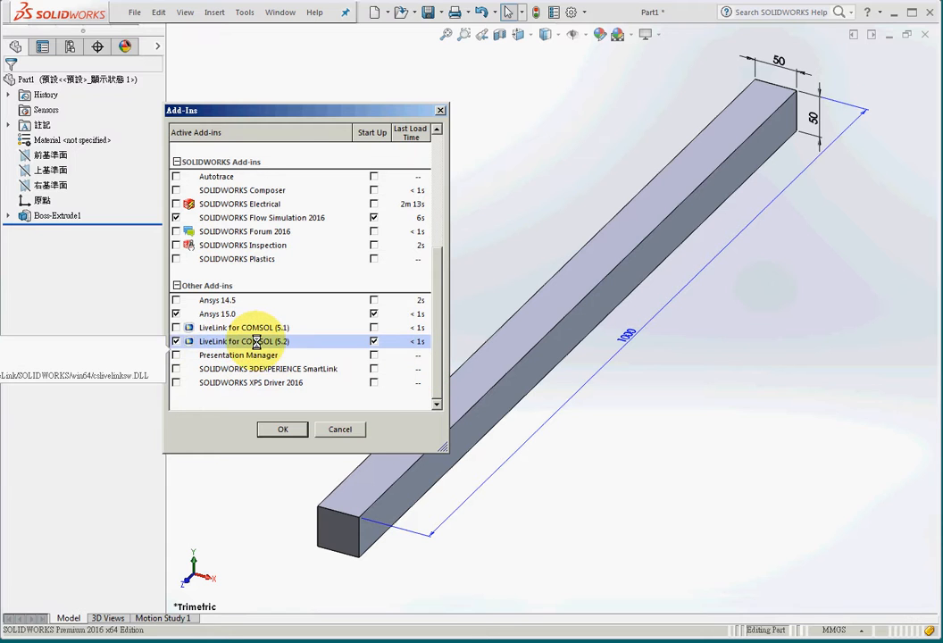
pyautogui.click(339, 429)
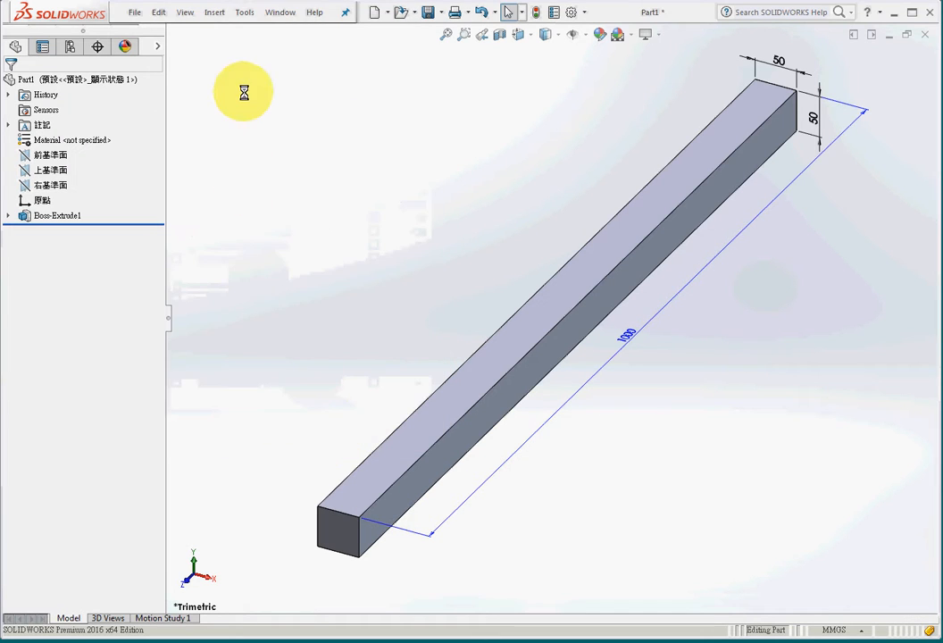
pyautogui.click(244, 12)
pyautogui.click(278, 580)
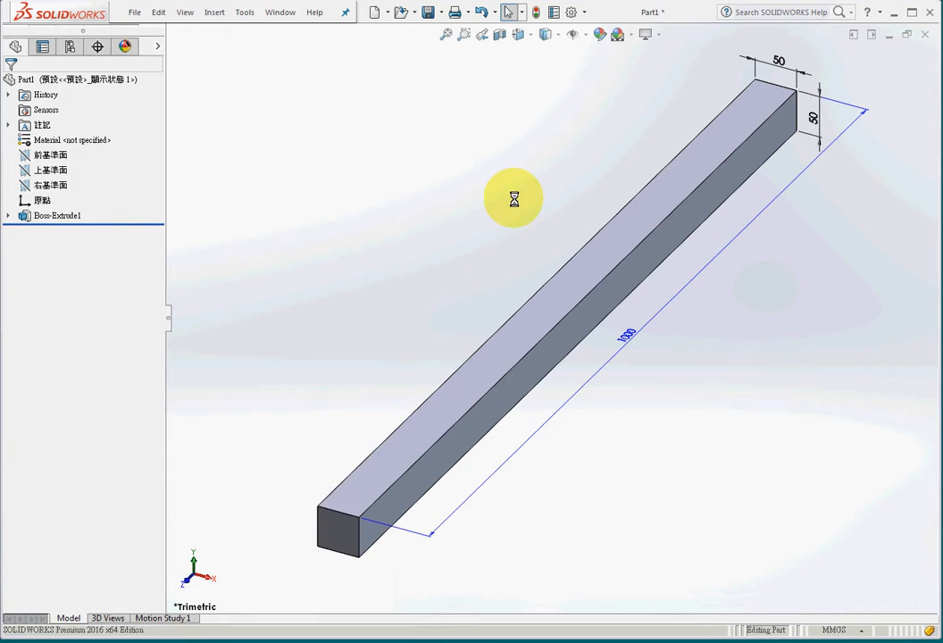
# Review the COMSOL commands that the LiveLink add-in provides
pyautogui.click(245, 13)
pyautogui.moveTo(273, 55)
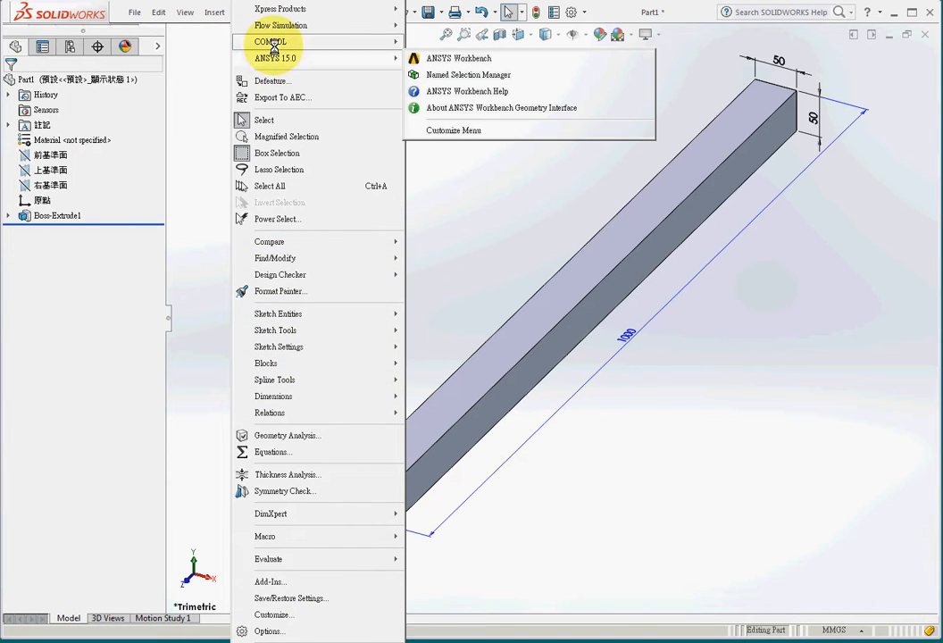
pyautogui.moveTo(488, 77)
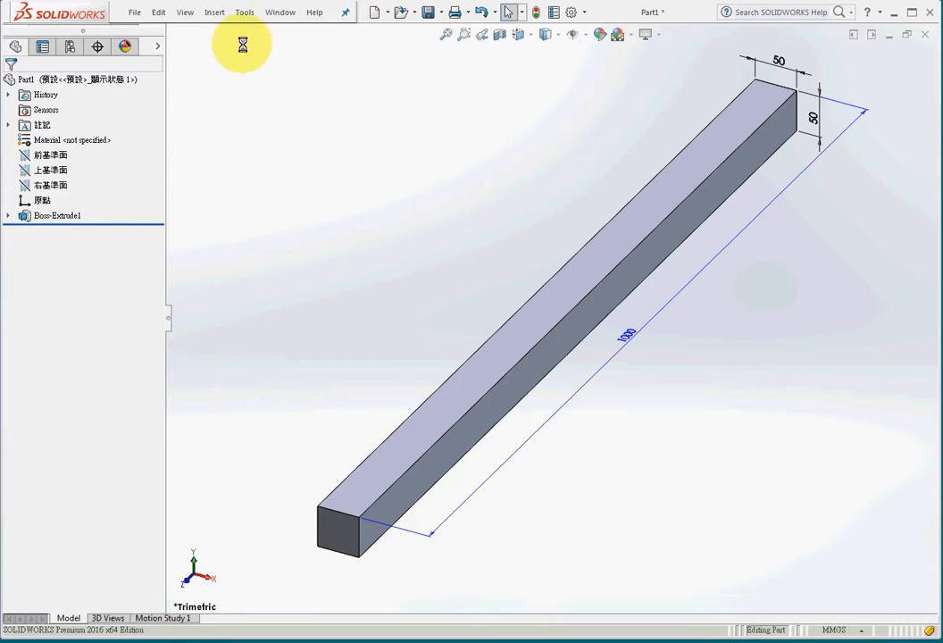
# Add the beam's two cross-section dimensions, D1@Sketch1 and D2@Sketch1, to the COMSOL model parameters with Parameter Selection
pyautogui.click(242, 12)
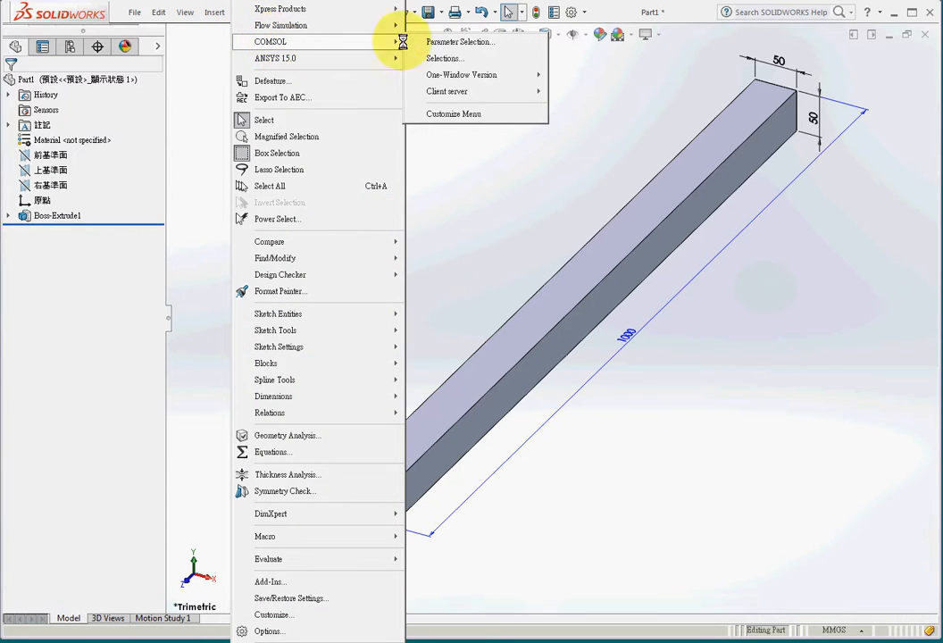
pyautogui.click(447, 41)
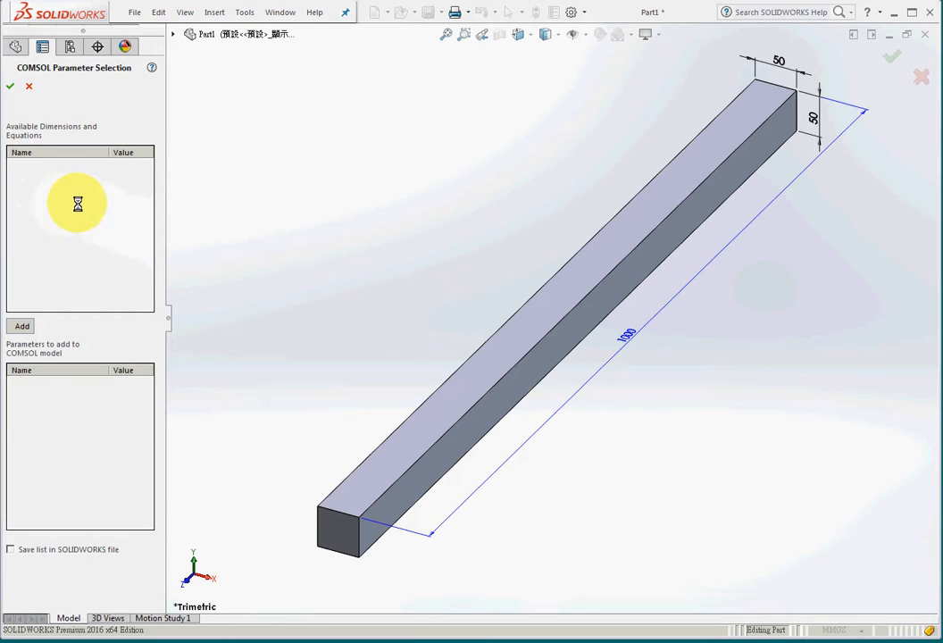
pyautogui.click(780, 61)
pyautogui.click(815, 117)
pyautogui.click(35, 177)
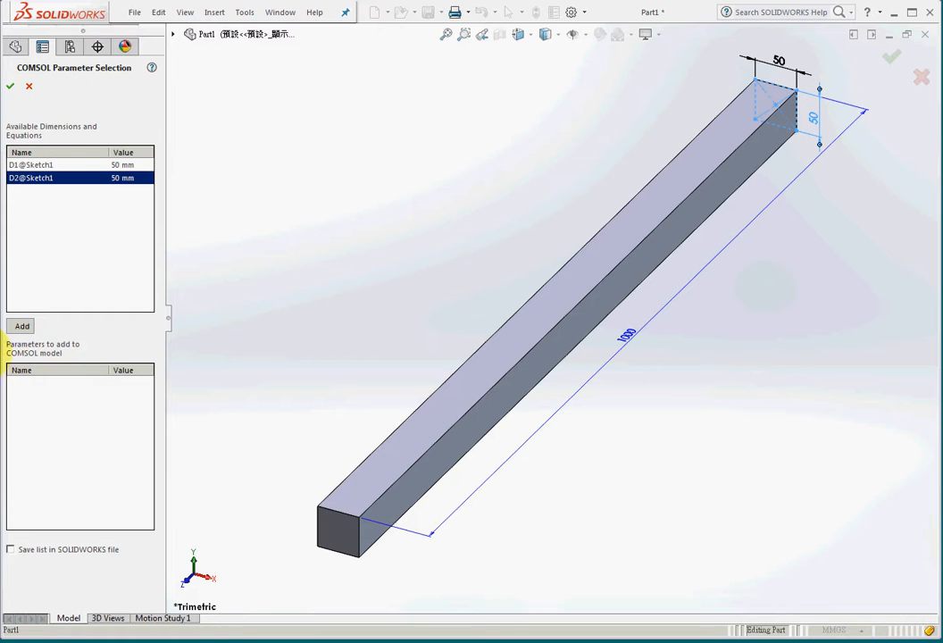
pyautogui.keyDown('shift'); pyautogui.click(38, 164); pyautogui.keyUp('shift')
pyautogui.click(23, 326)
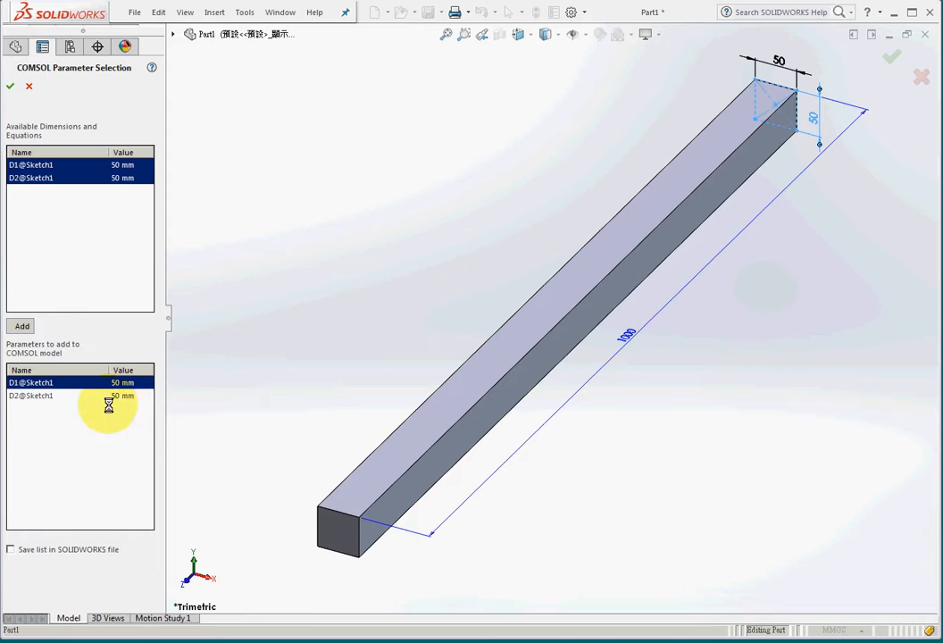
pyautogui.click(10, 85)
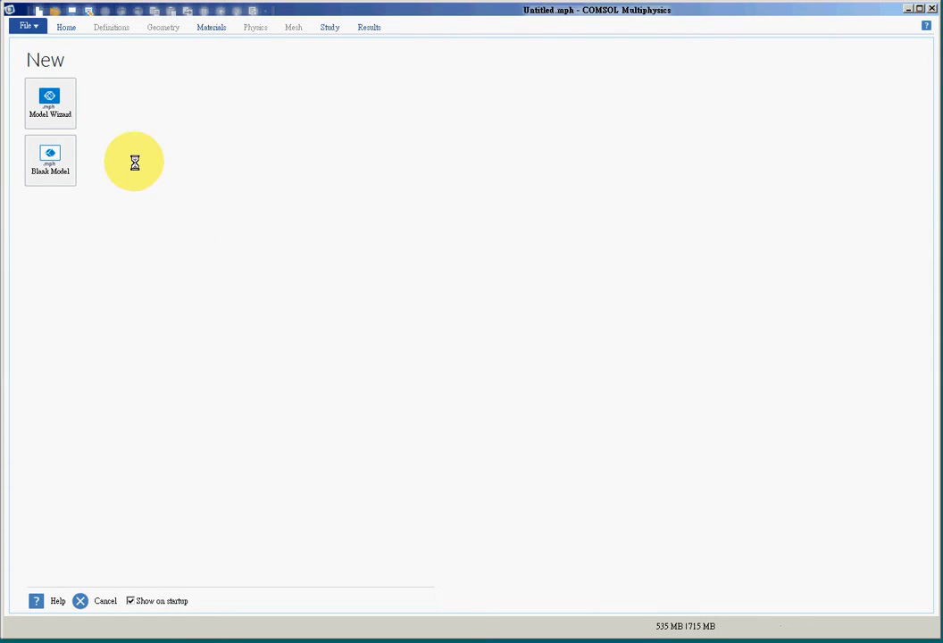
# In COMSOL Multiphysics, create a 3D model with the Model Wizard, using Solid Mechanics physics and a Stationary study
pyautogui.click(49, 103)
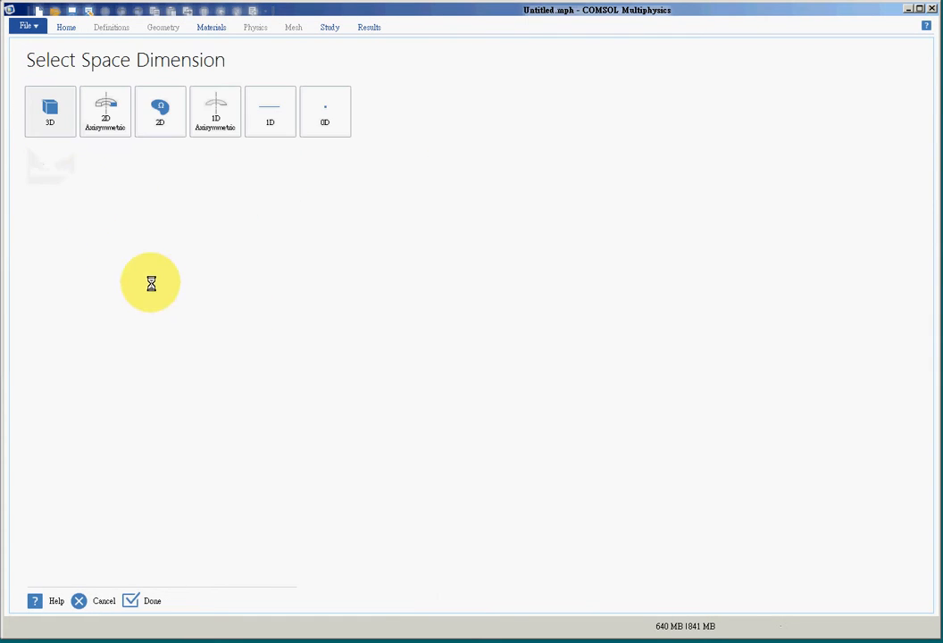
pyautogui.click(48, 112)
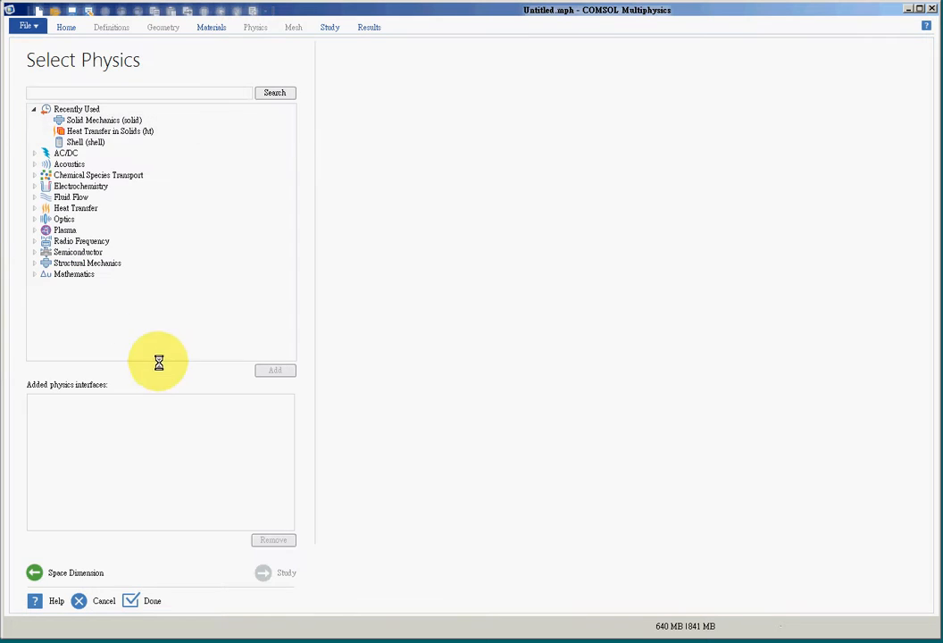
pyautogui.click(88, 120)
pyautogui.click(272, 371)
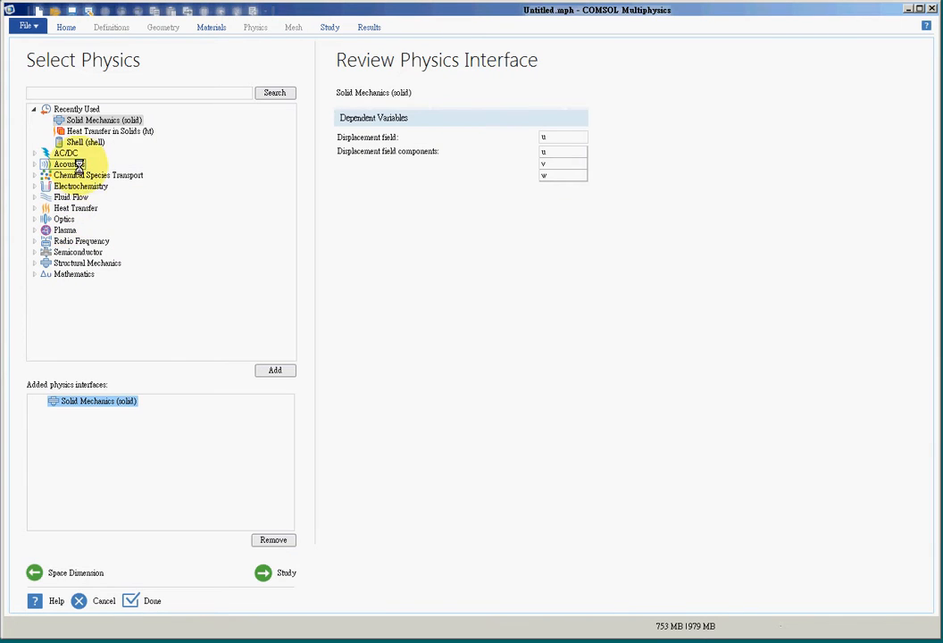
pyautogui.click(268, 572)
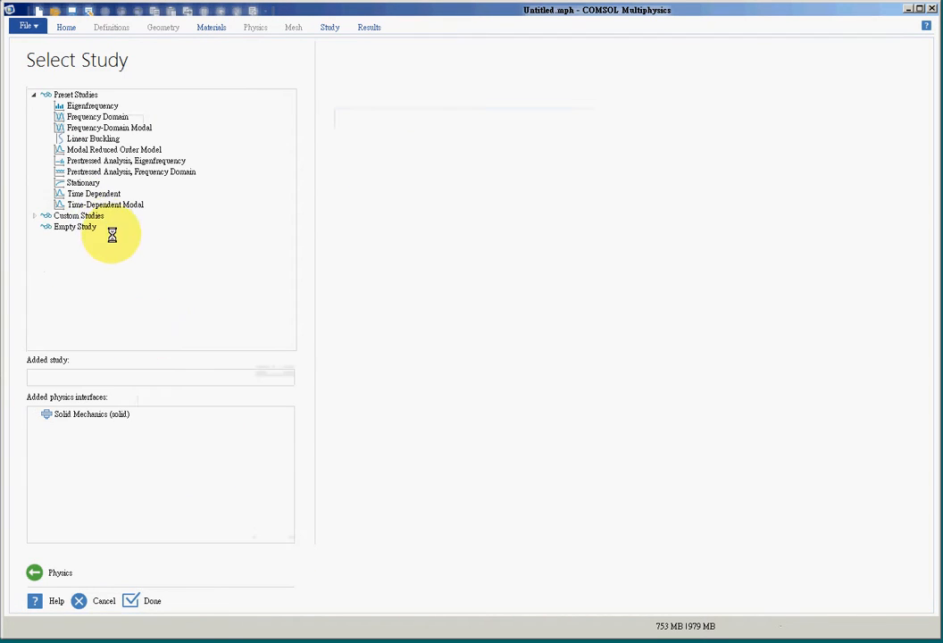
pyautogui.click(79, 183)
pyautogui.click(134, 599)
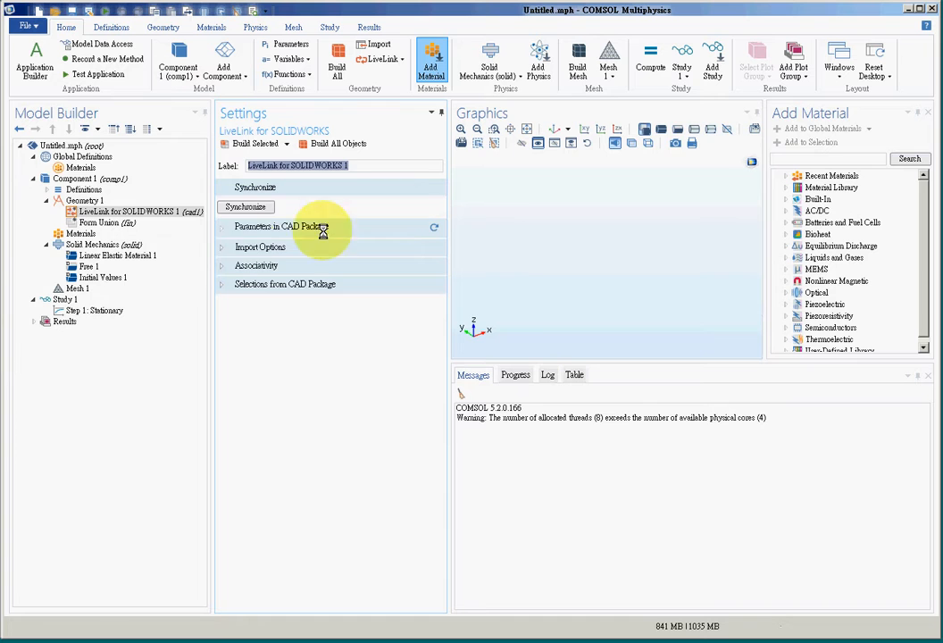
# Synchronize the LiveLink for SOLIDWORKS geometry to import the beam and fit it in the graphics view
pyautogui.click(243, 206)
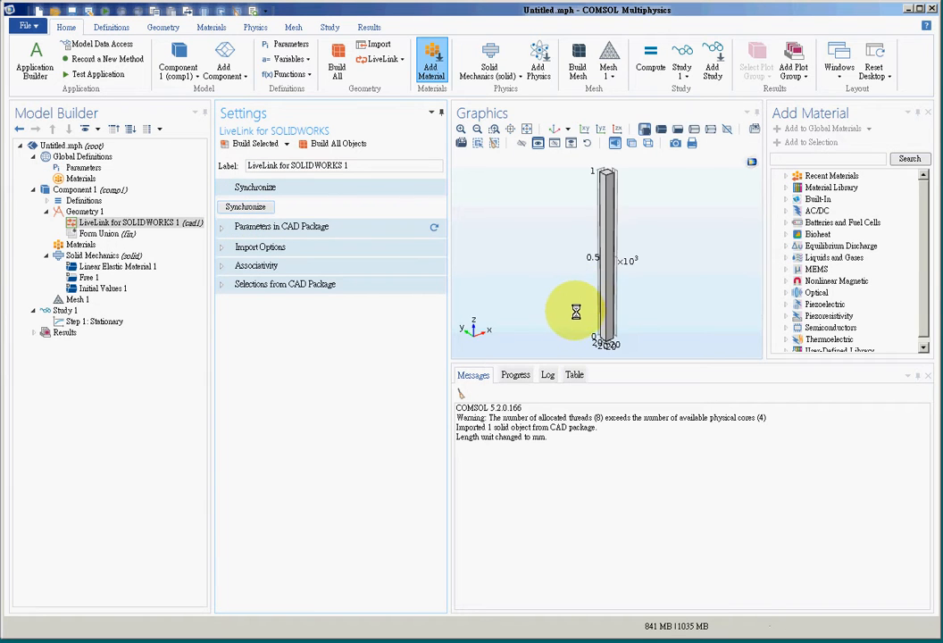
pyautogui.moveTo(577, 266); pyautogui.dragTo(644, 330)
pyautogui.click(527, 130)
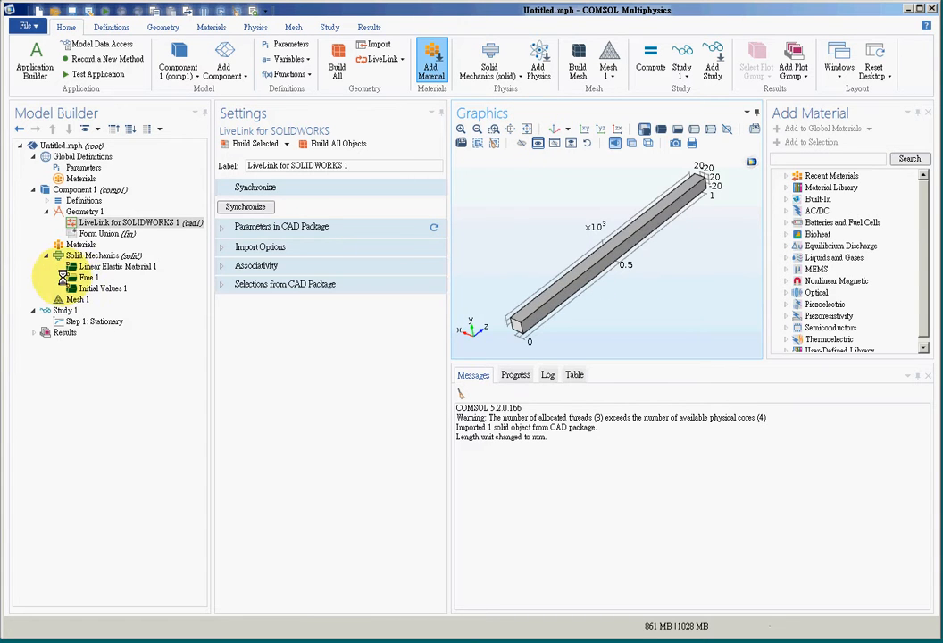
# Add the built-in Structural steel material to the beam component
pyautogui.click(72, 244)
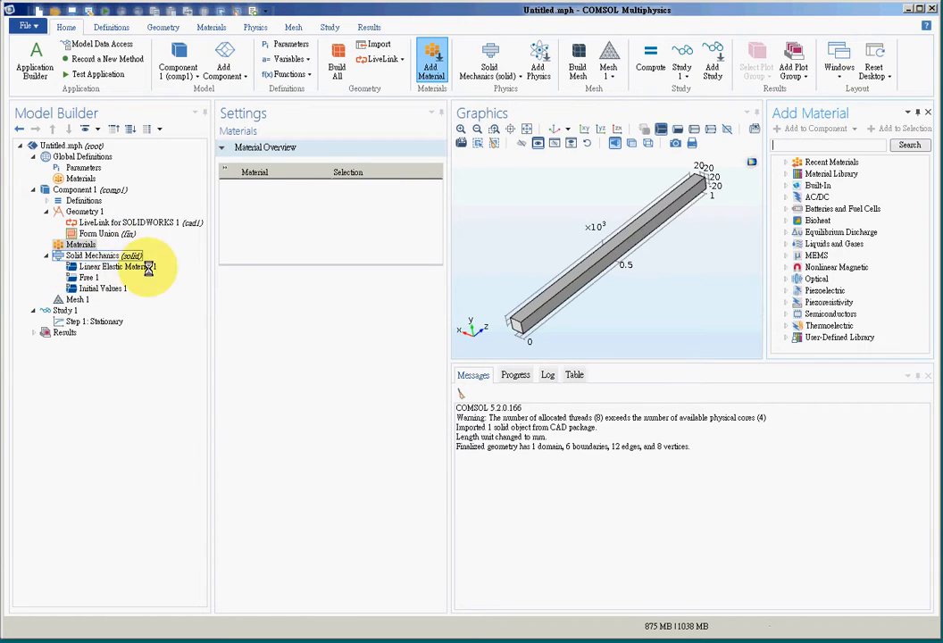
pyautogui.click(787, 185)
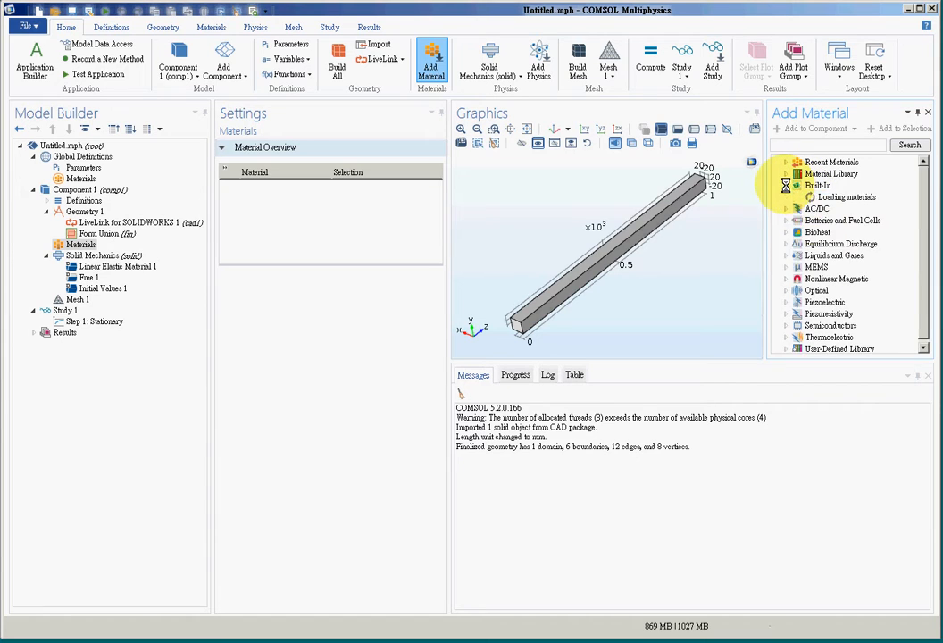
pyautogui.scroll(-10, 926, 273)
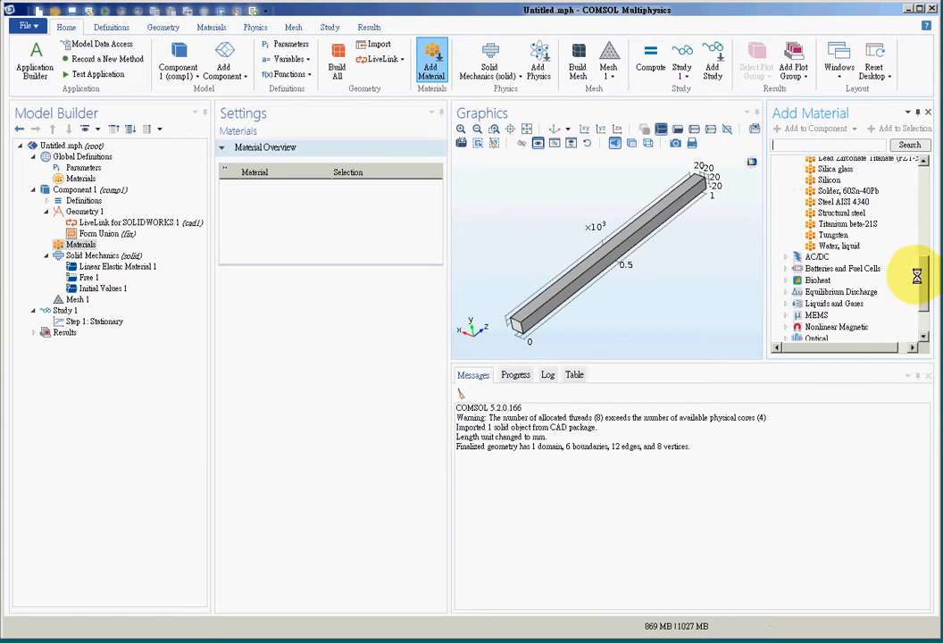
pyautogui.click(841, 212)
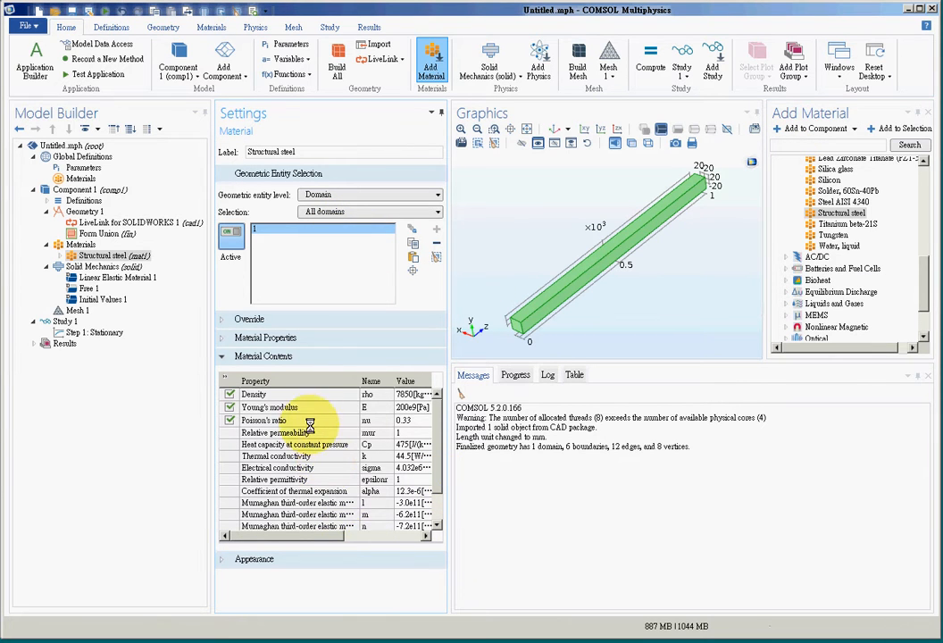
# Set the physics-controlled mesh element size to Extra fine and build the mesh
pyautogui.click(70, 310)
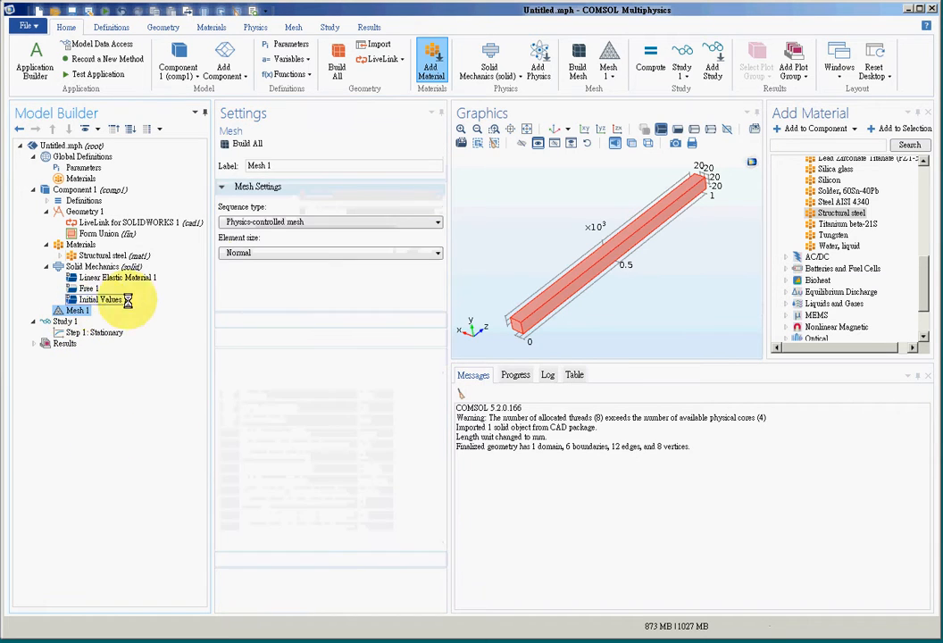
pyautogui.click(257, 274)
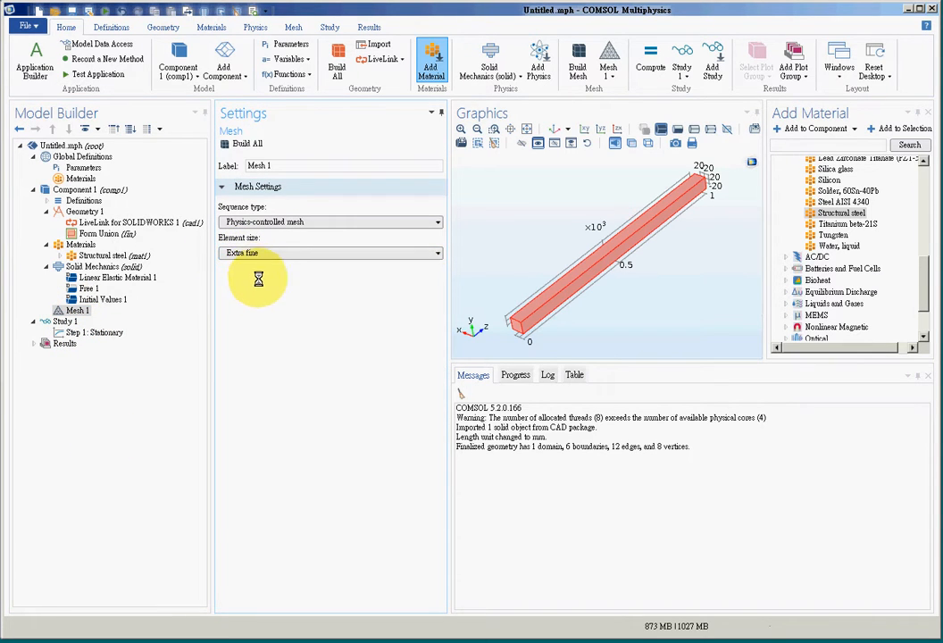
pyautogui.click(241, 143)
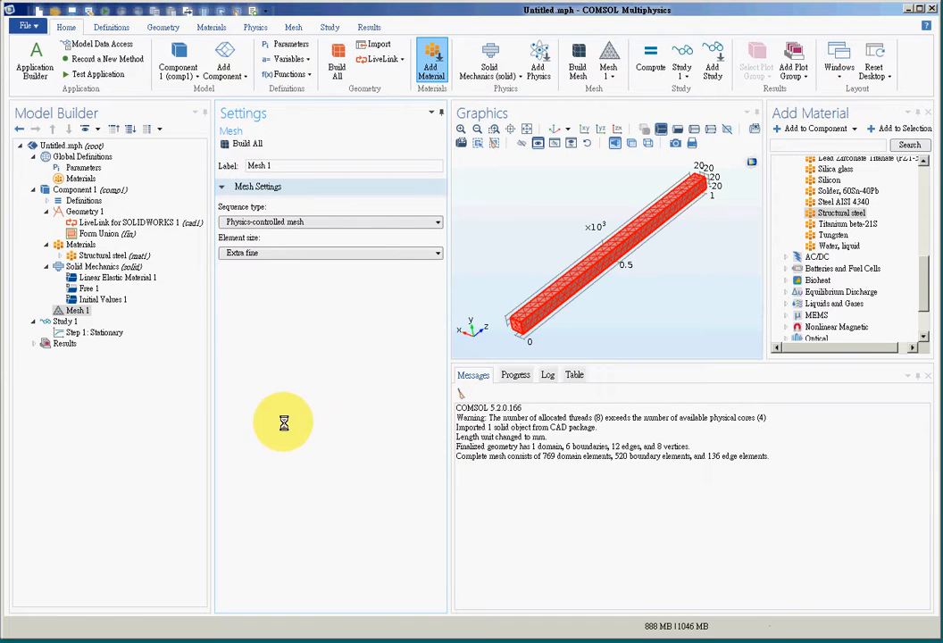
# Add a Fixed Constraint to Solid Mechanics on the beam's far end face, boundary 4
pyautogui.click(115, 266)
pyautogui.rightClick(117, 266)
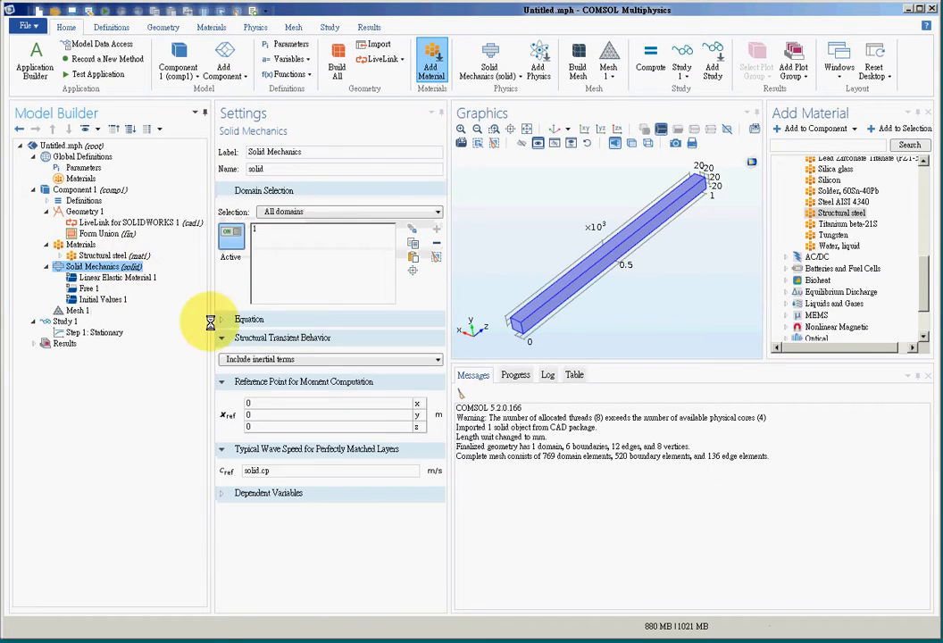
pyautogui.click(179, 317)
pyautogui.moveTo(677, 287); pyautogui.dragTo(663, 217)
pyautogui.click(661, 218)
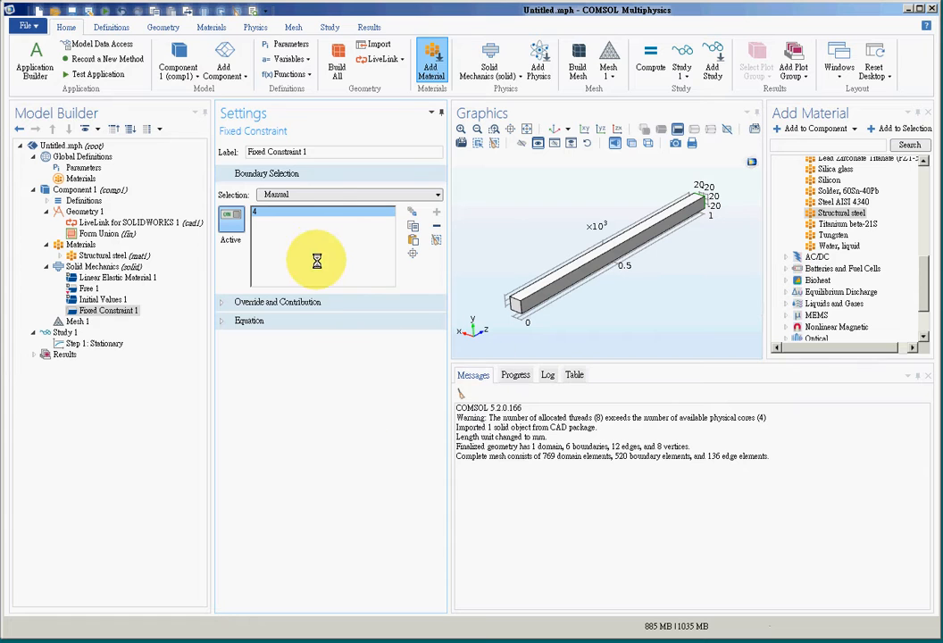
# Add a Boundary Load on the near end face, boundary 3, as a total force of -100 N in y
pyautogui.click(102, 266)
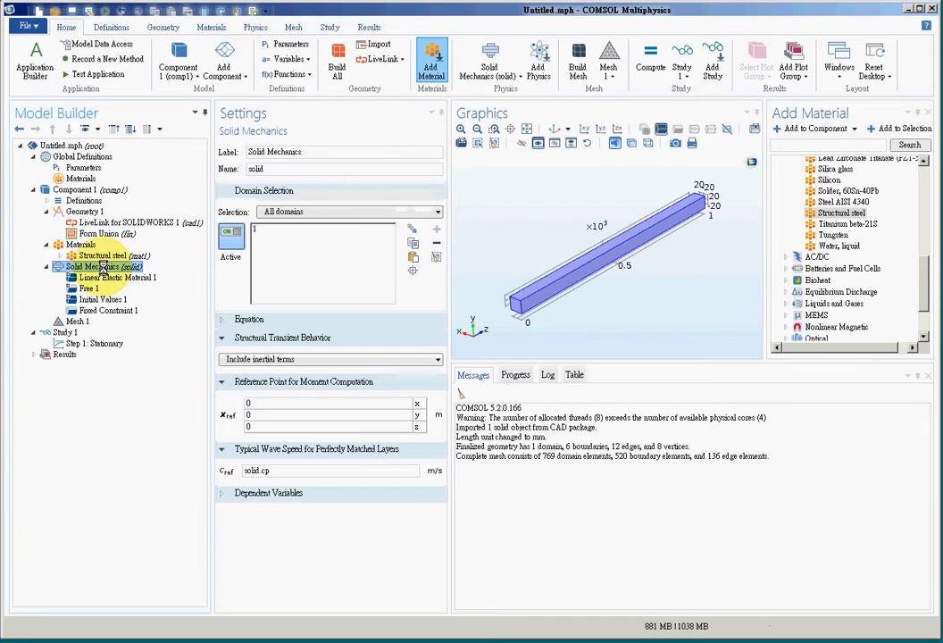
pyautogui.click(140, 300)
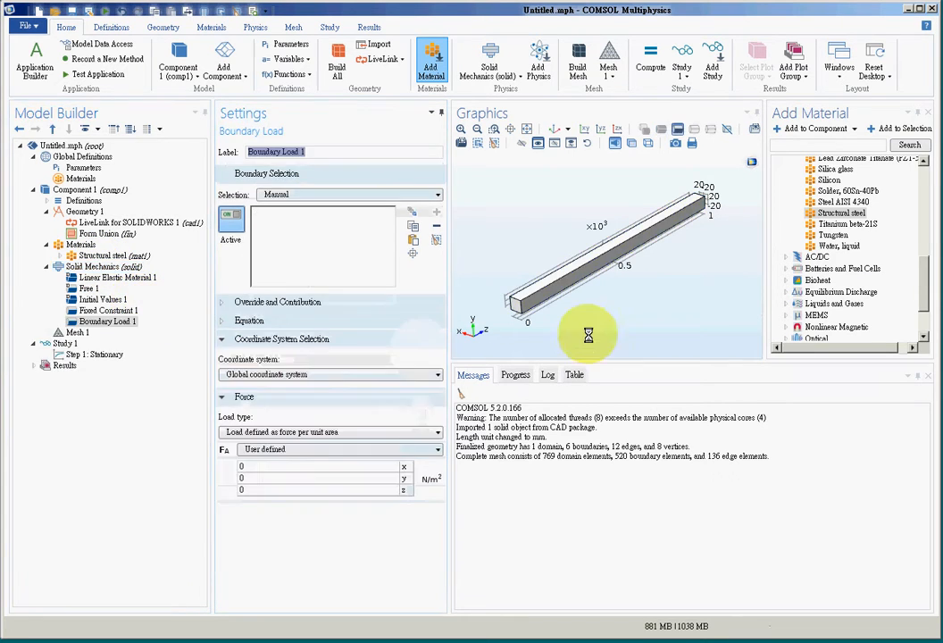
pyautogui.click(346, 434)
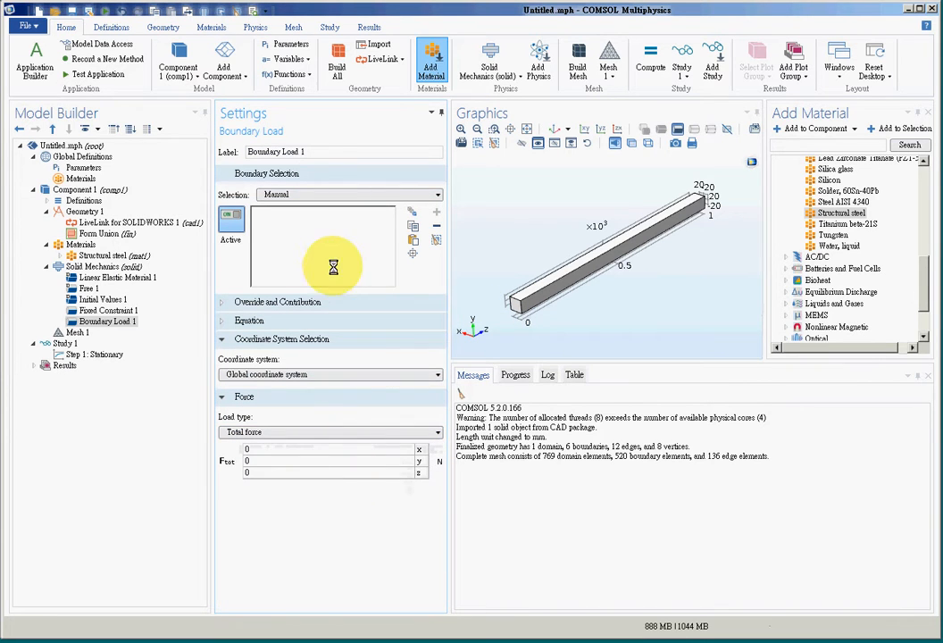
pyautogui.click(511, 304)
pyautogui.click(357, 212)
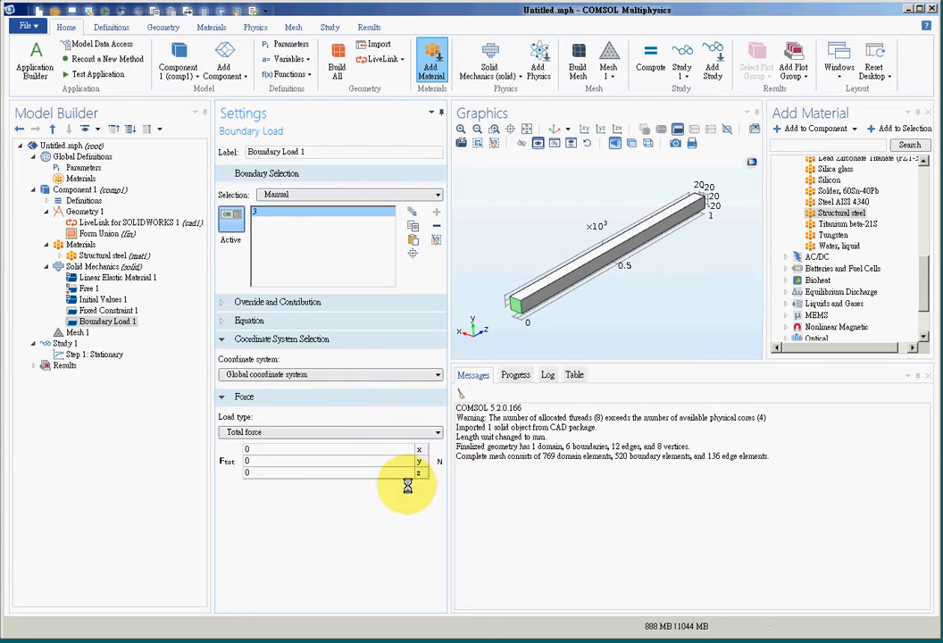
pyautogui.click(333, 460)
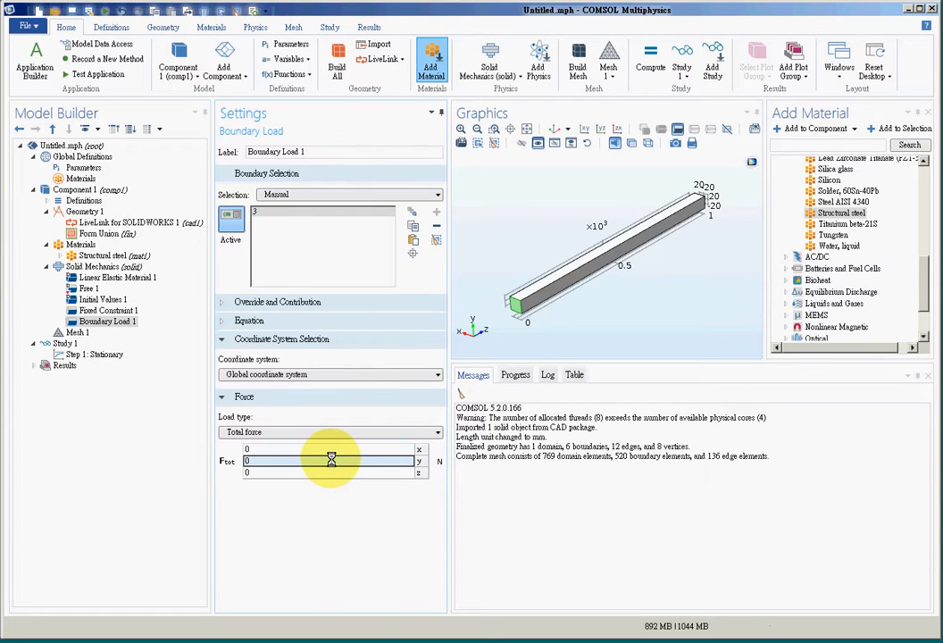
pyautogui.write('-100')
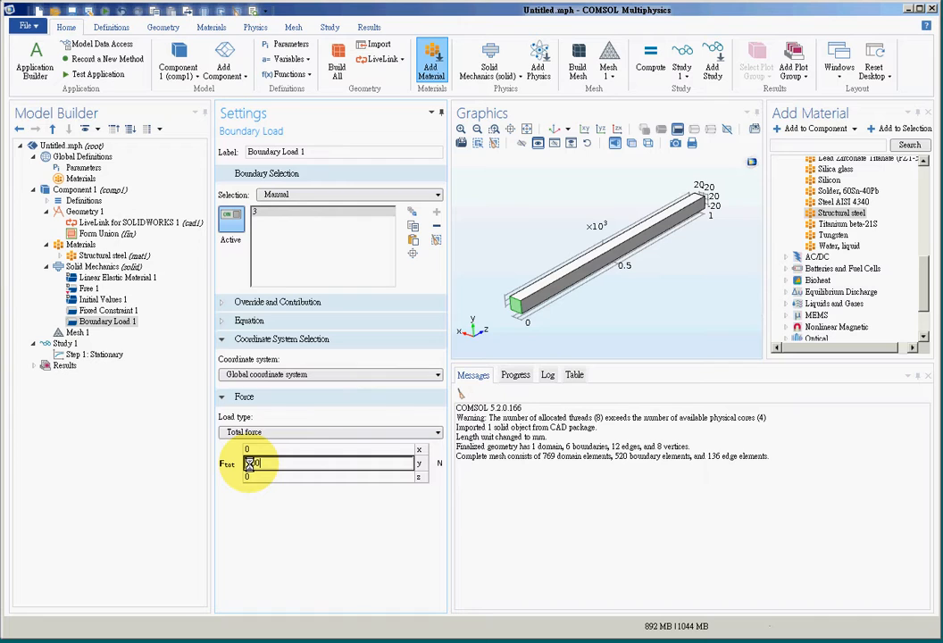
# Review the linked cross-section parameters in the global definitions, the geometry units and the LiveLink for SOLIDWORKS settings
pyautogui.click(315, 547)
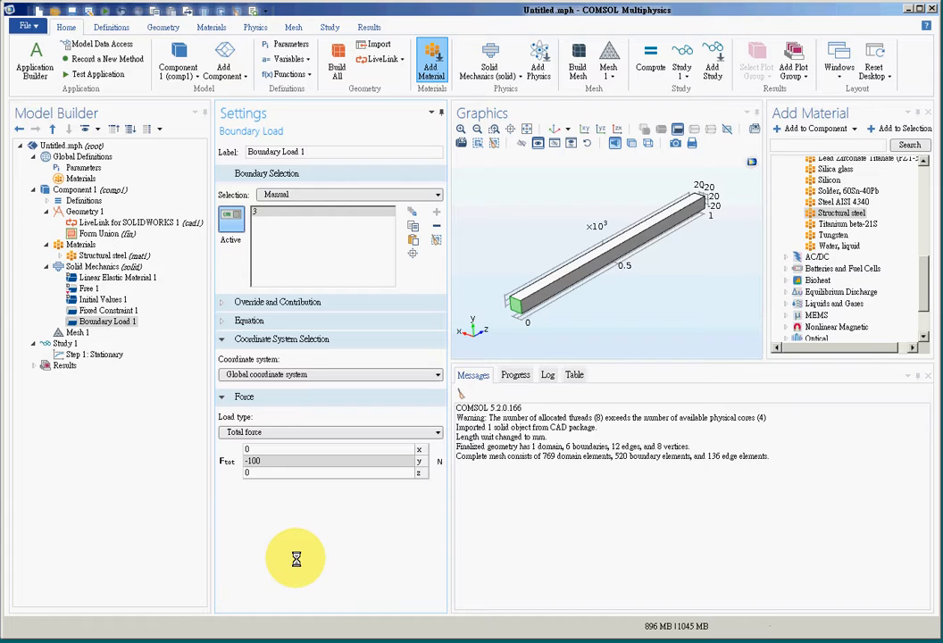
pyautogui.click(68, 486)
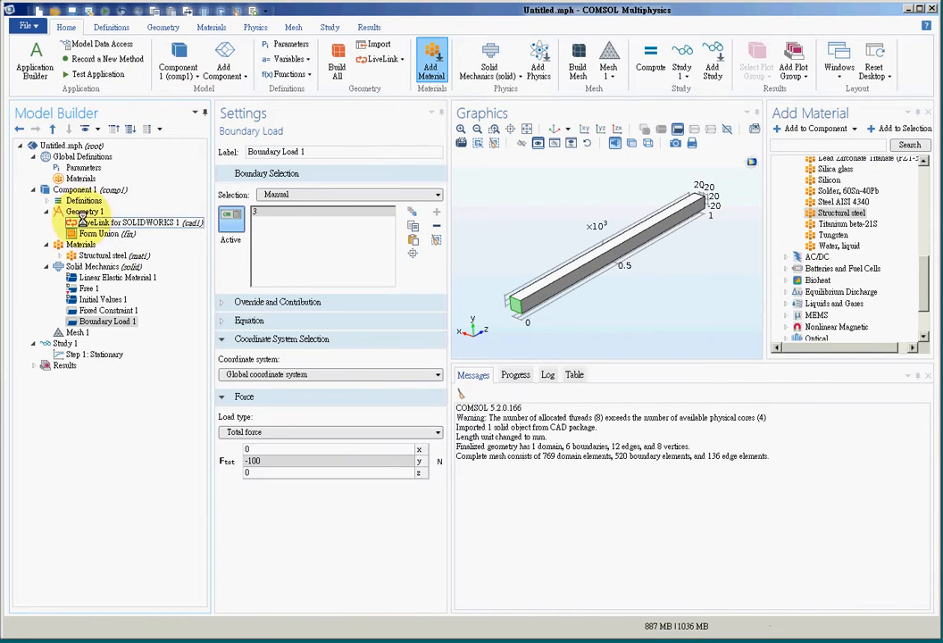
pyautogui.click(81, 167)
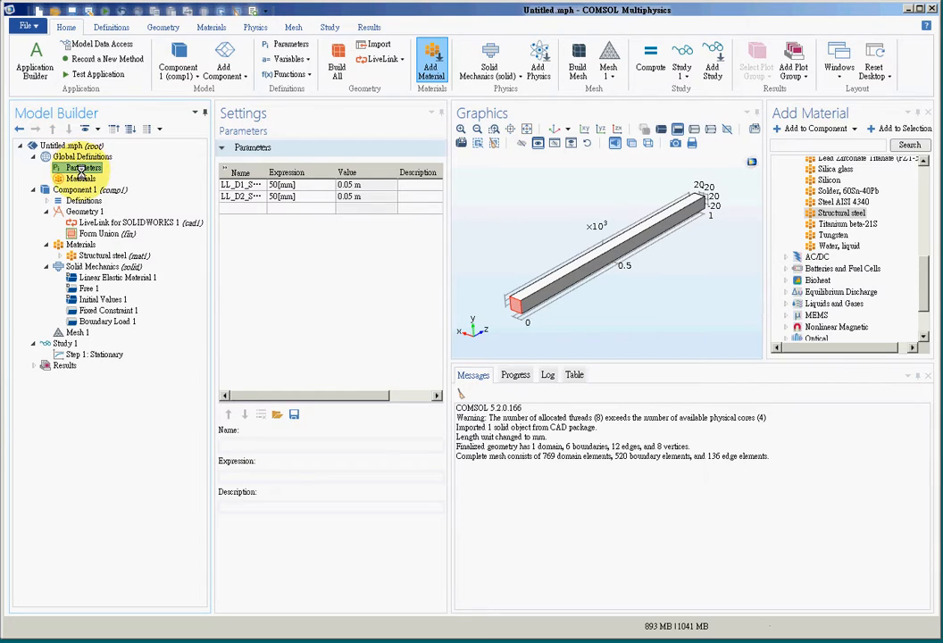
pyautogui.click(258, 187)
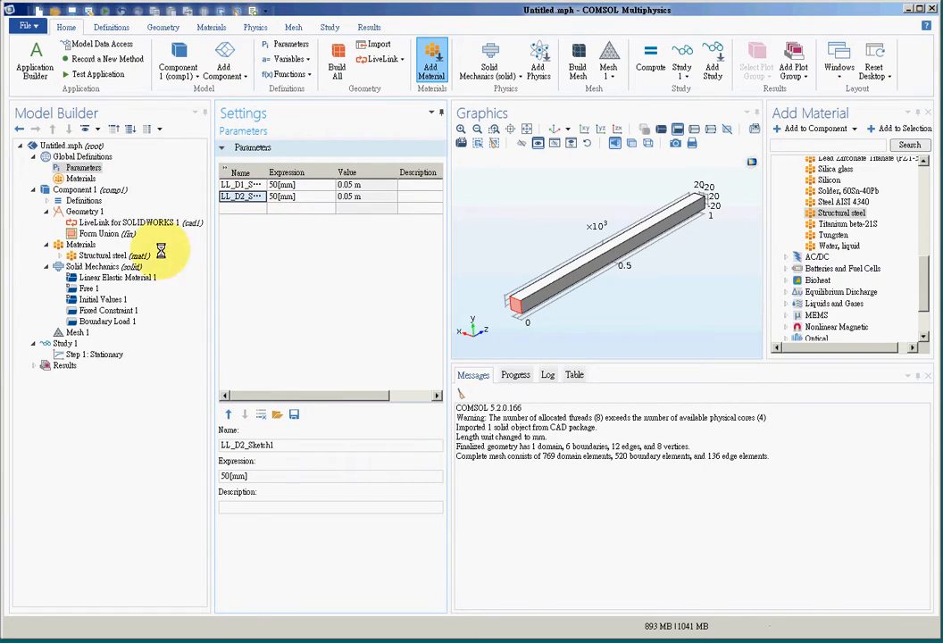
pyautogui.click(92, 213)
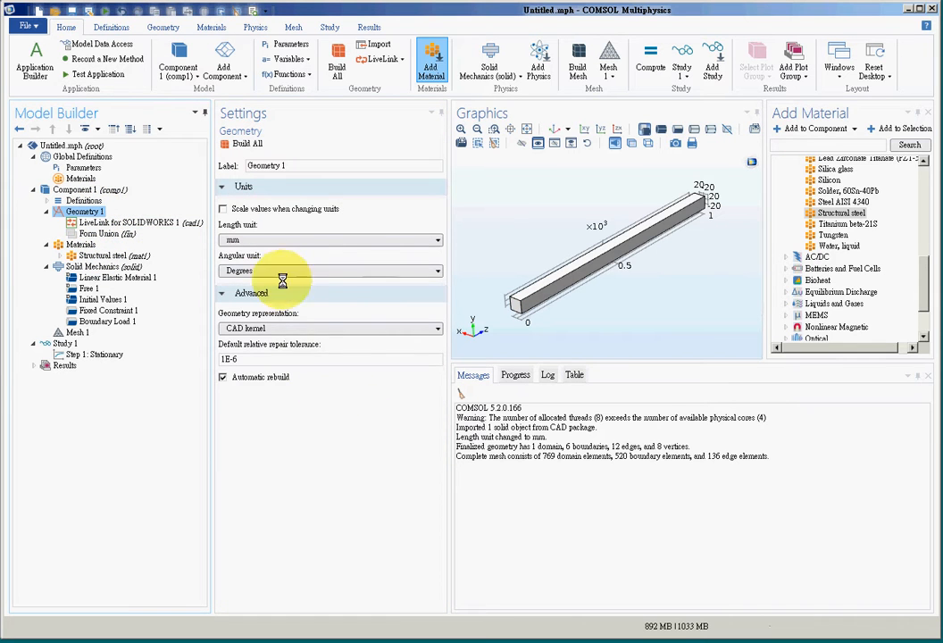
pyautogui.click(106, 221)
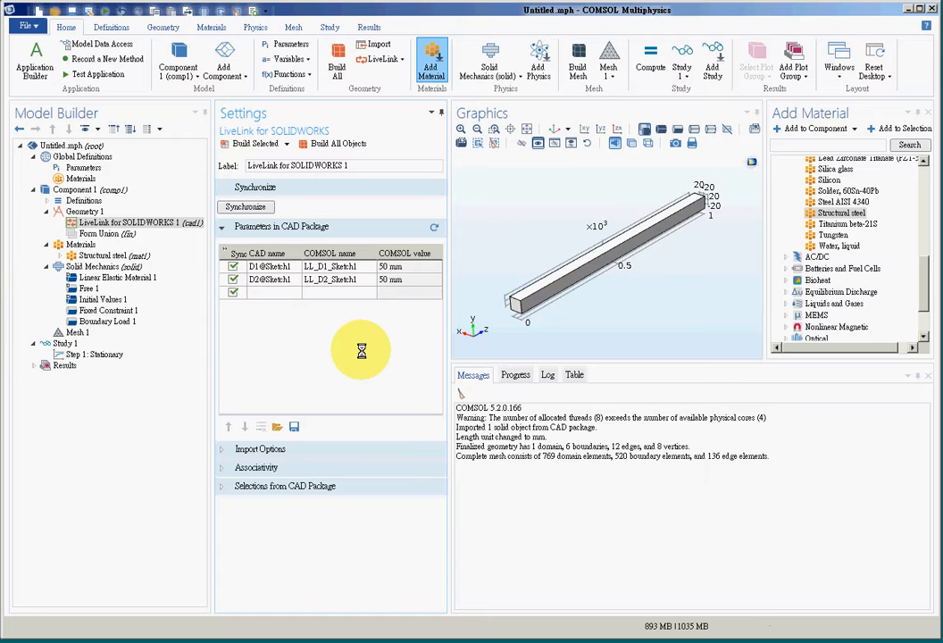
# Add a Parametric Sweep over all combinations to Study 1, varying LL_D1_Sketch1 from 50 to 60 in steps of 5
pyautogui.click(67, 344)
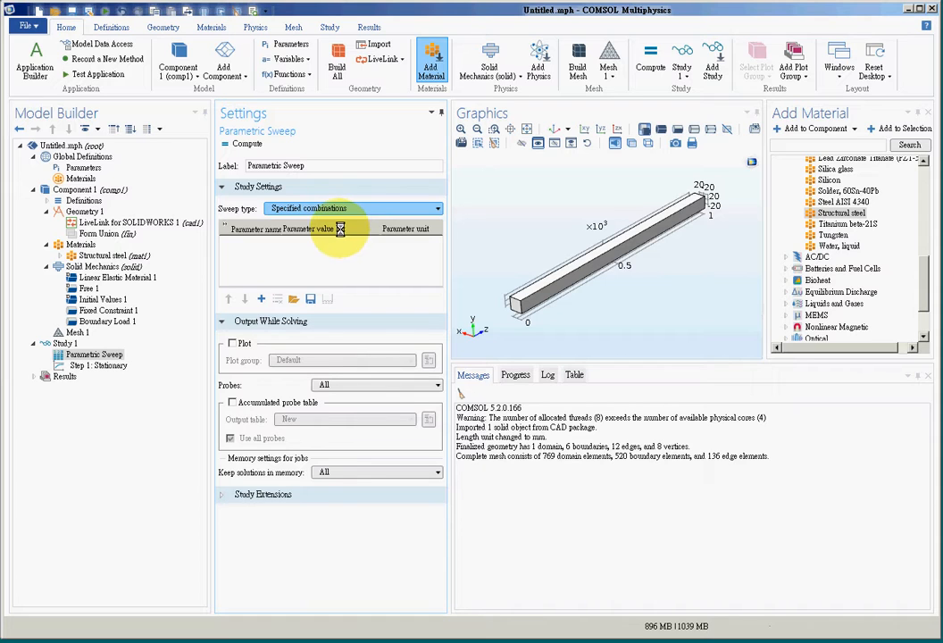
pyautogui.click(337, 221)
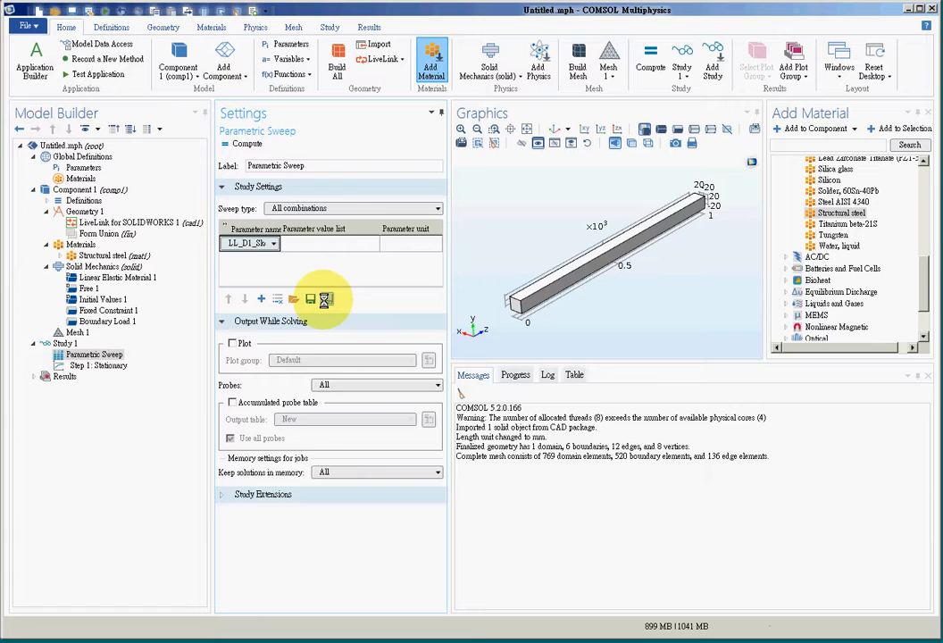
pyautogui.click(325, 299)
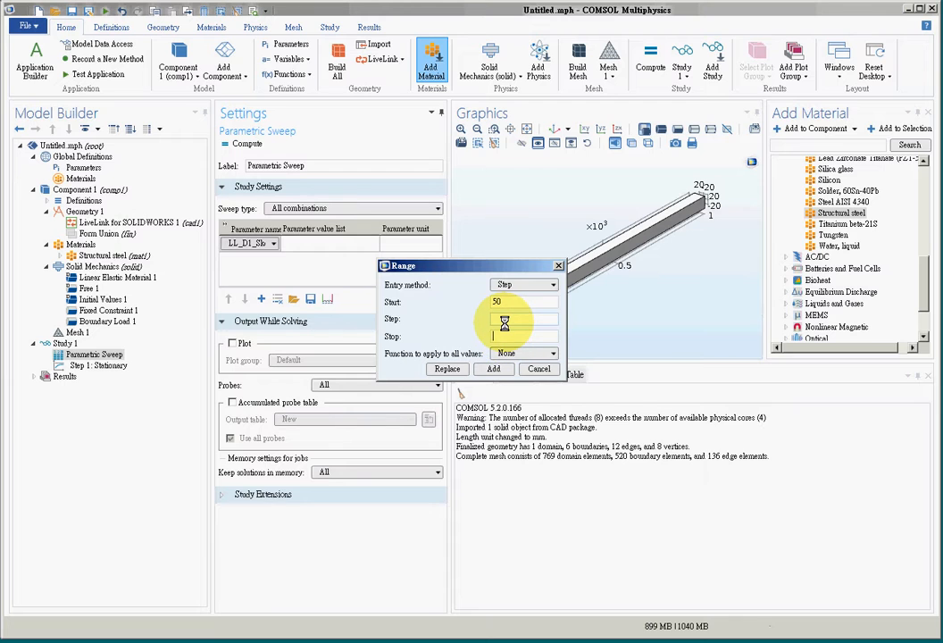
pyautogui.write('60')
pyautogui.click(505, 320)
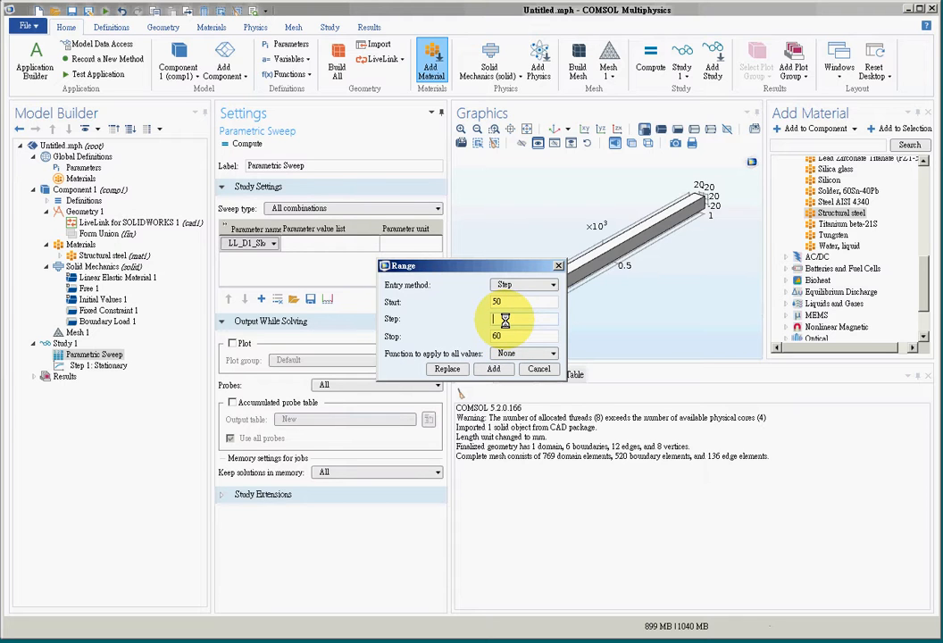
pyautogui.write('5')
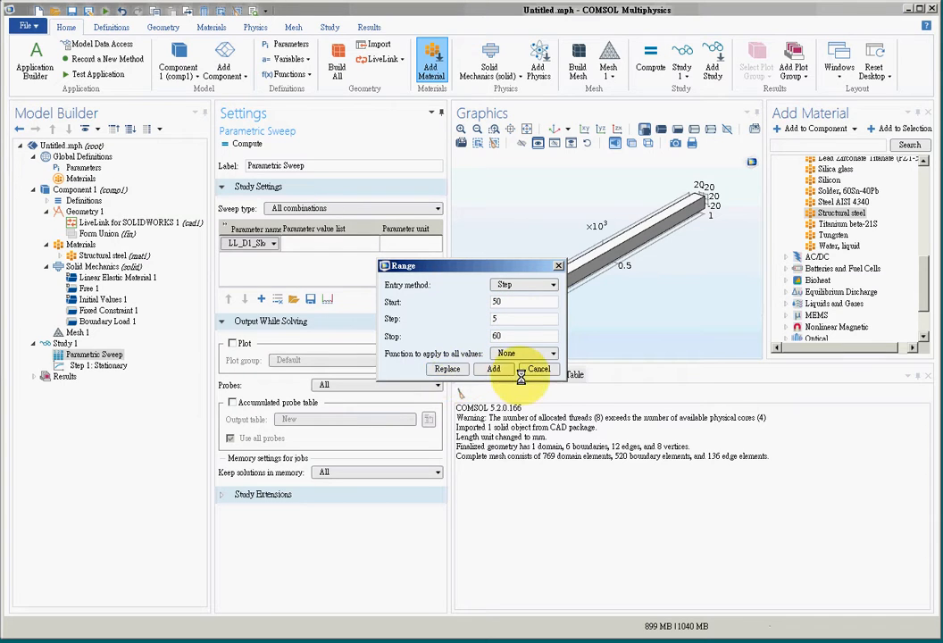
pyautogui.click(444, 369)
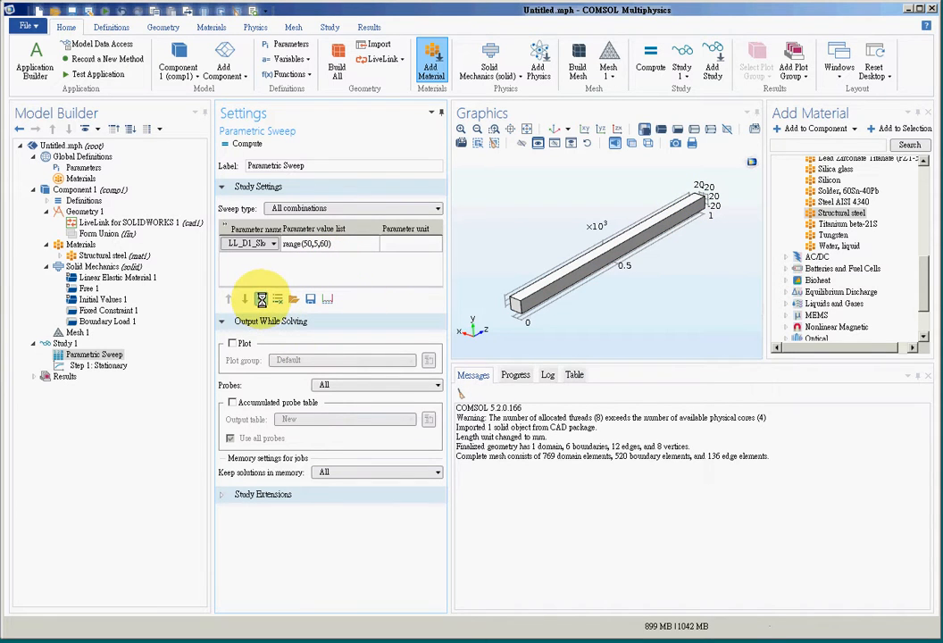
# Add LL_D2_Sketch1 to the sweep, ranging from 50 to 60 in steps of 5, and compute the study for all combinations
pyautogui.click(261, 299)
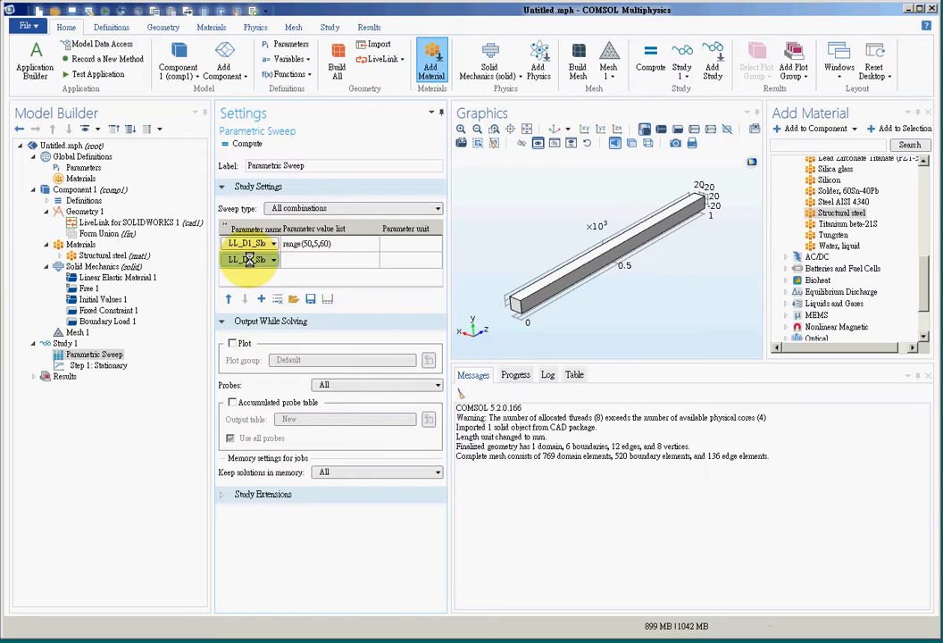
pyautogui.click(327, 299)
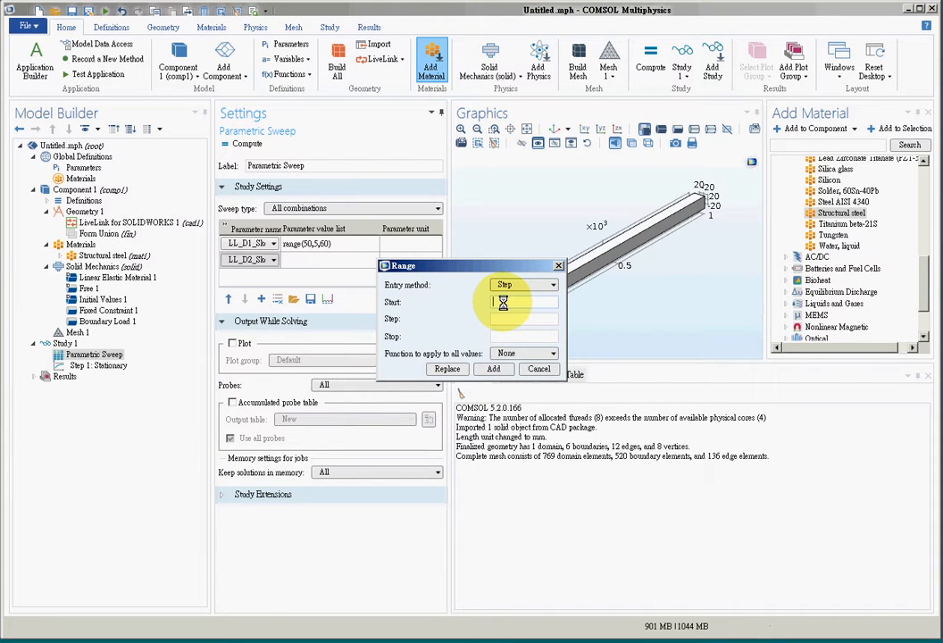
pyautogui.write('50')
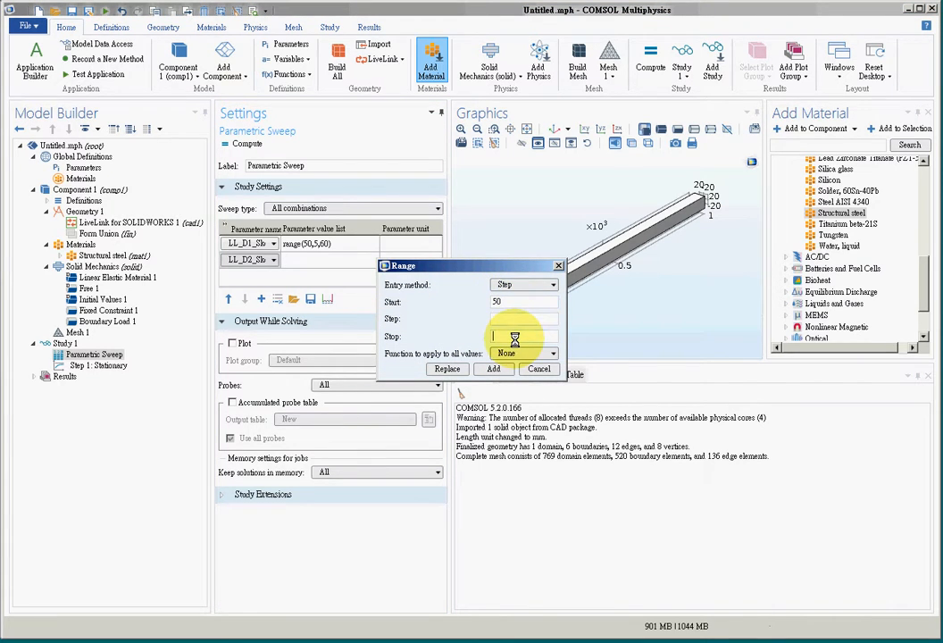
pyautogui.write(',5,60')
pyautogui.click(505, 318)
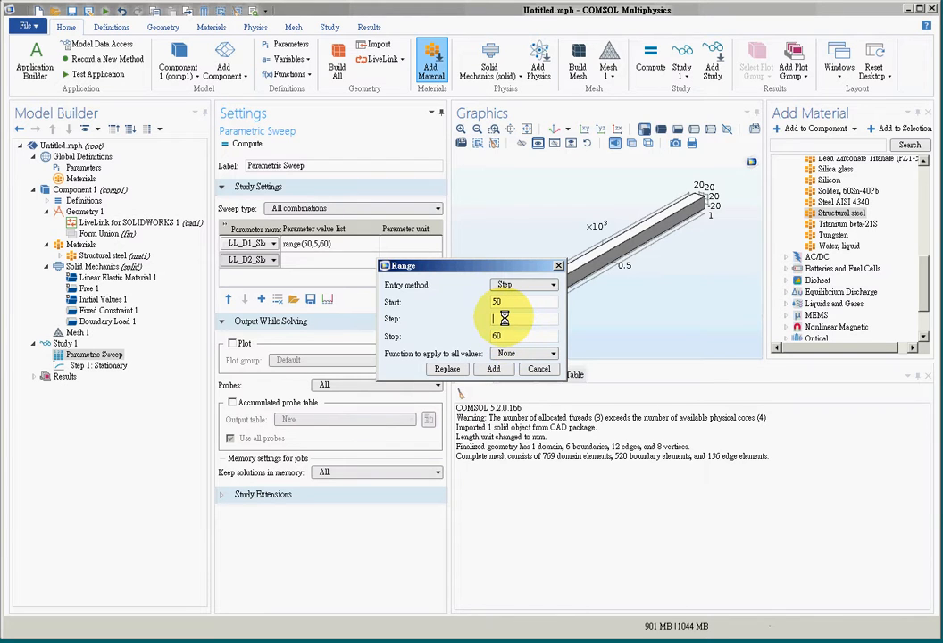
pyautogui.write('5')
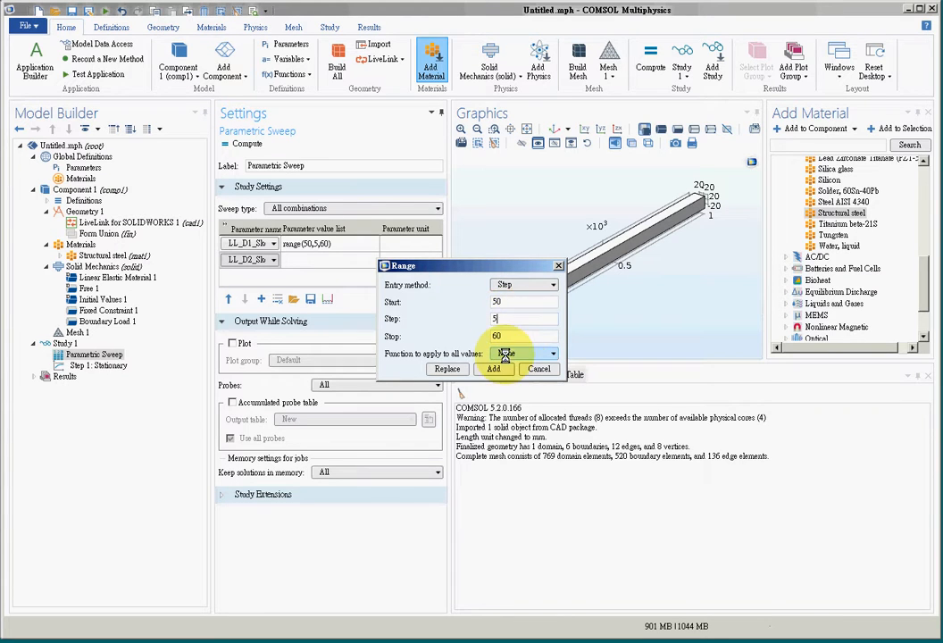
pyautogui.click(447, 369)
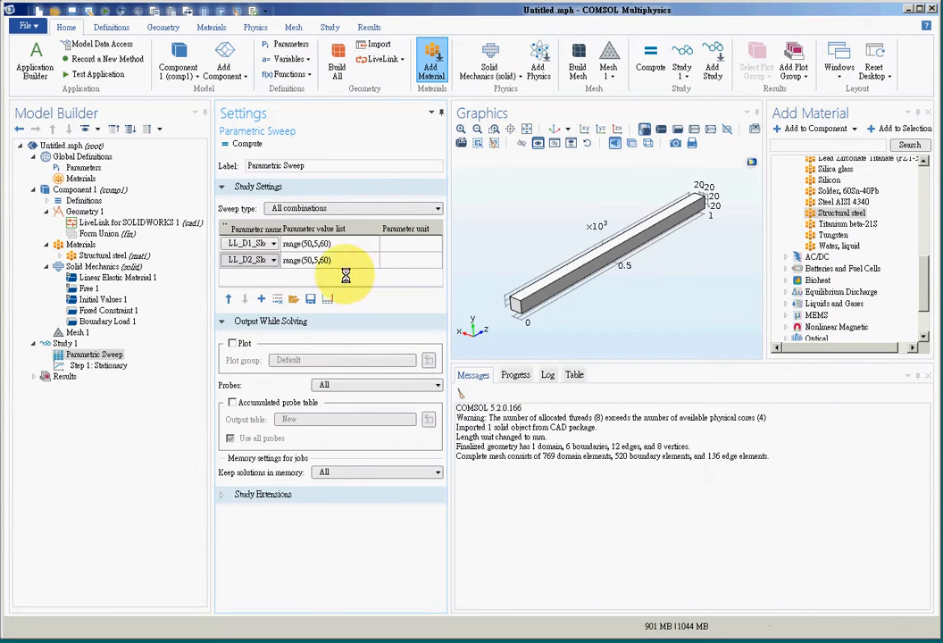
pyautogui.click(256, 261)
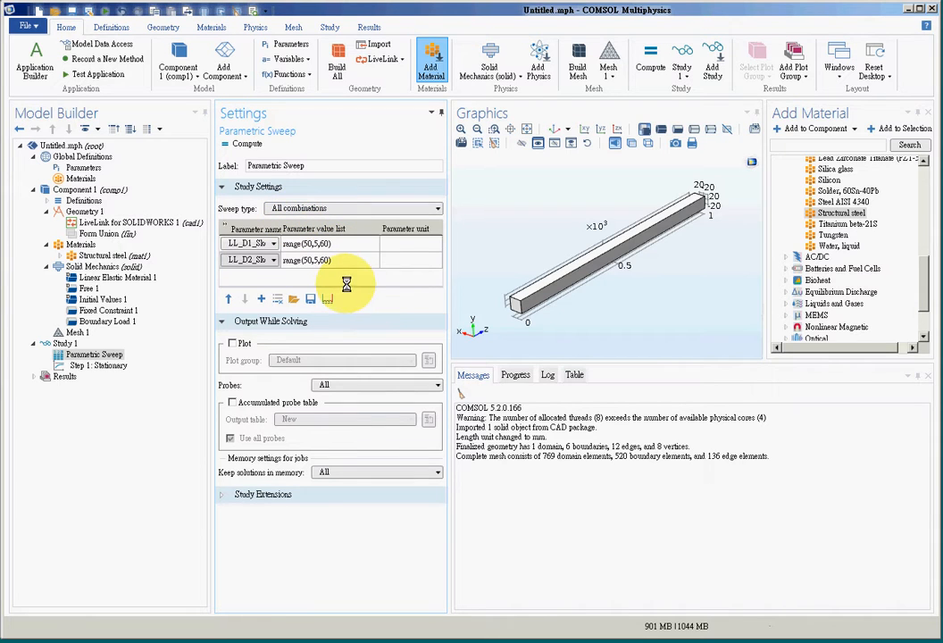
pyautogui.click(345, 209)
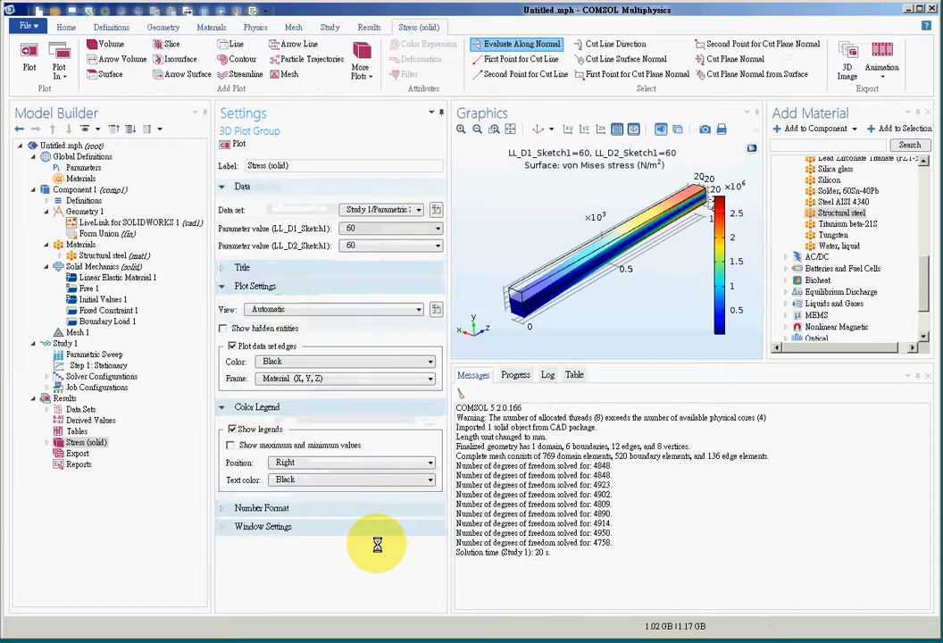
# Add a Point Evaluation of total displacement in mm at point 3 on the loaded end, and evaluate it on Study 1's parametric data set
pyautogui.click(90, 420)
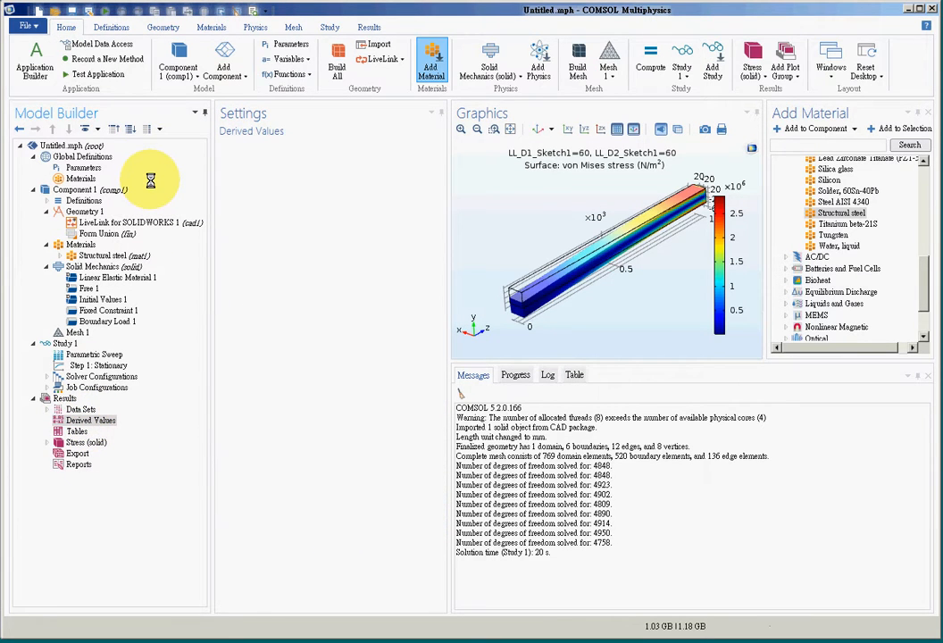
pyautogui.click(522, 299)
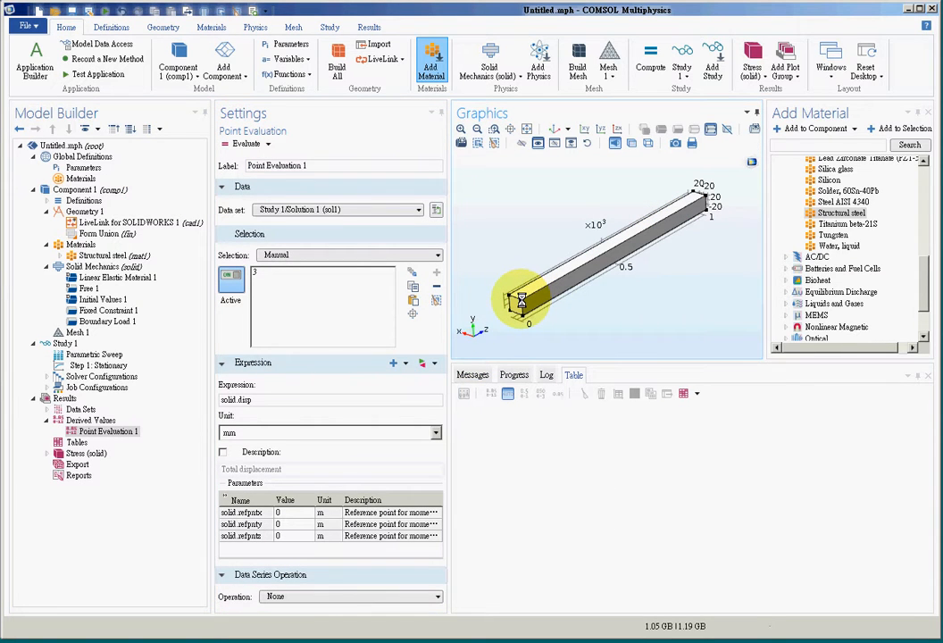
pyautogui.click(334, 272)
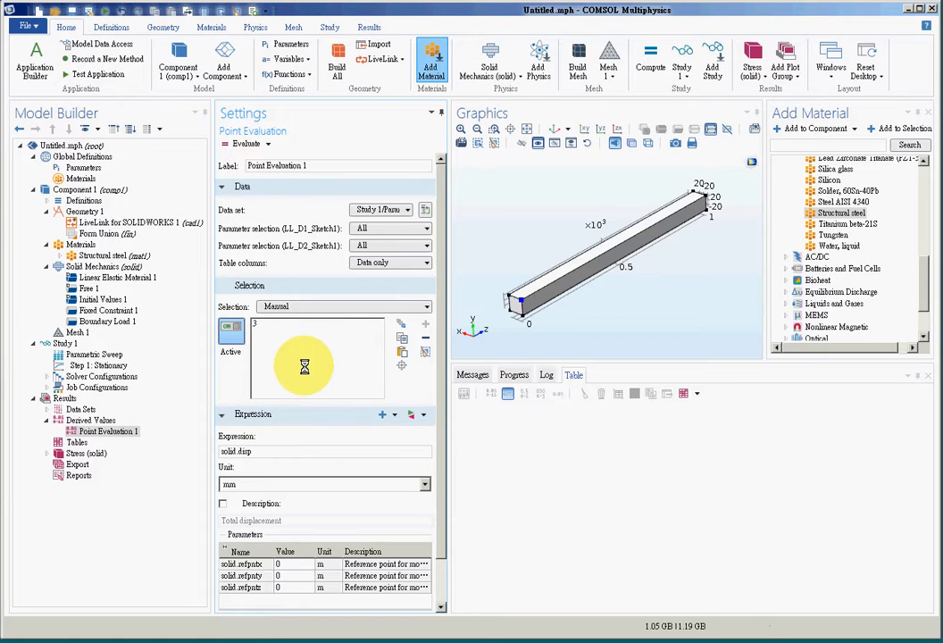
pyautogui.click(234, 143)
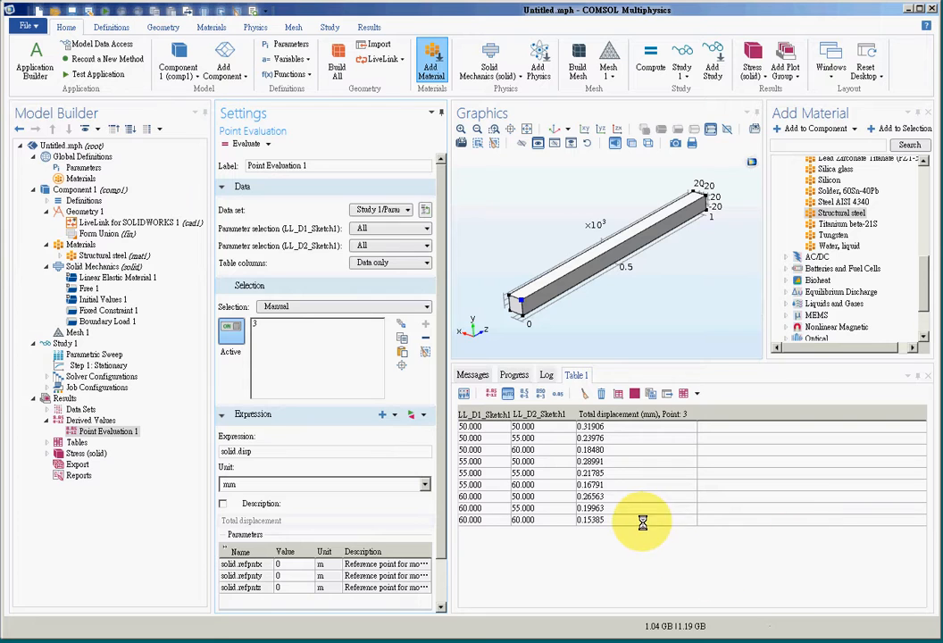
# Examine the evaluated total displacement at point 3 across all combinations of the two cross-section dimensions
pyautogui.moveTo(625, 516); pyautogui.dragTo(515, 428)
pyautogui.click(500, 520)
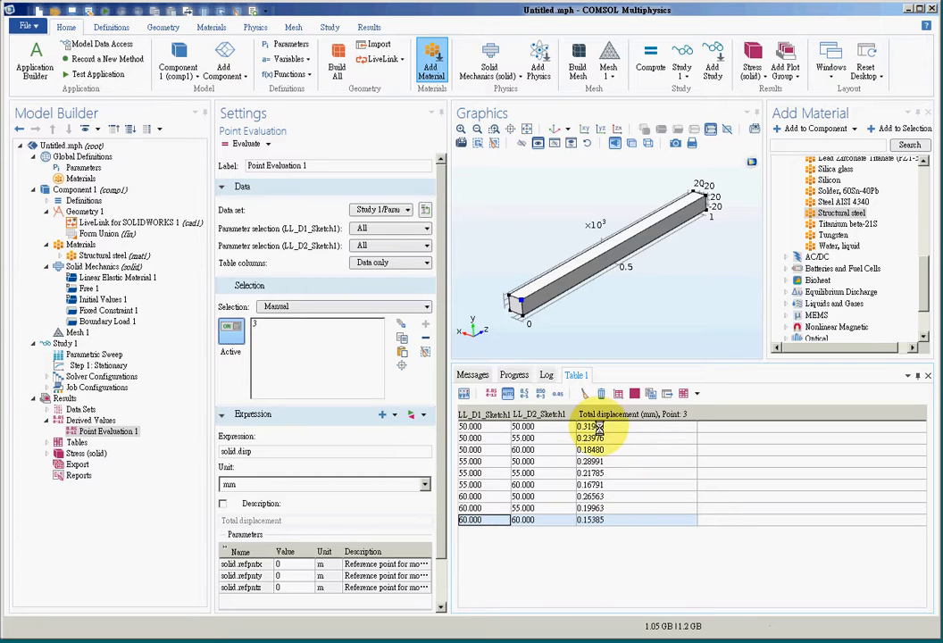
pyautogui.moveTo(578, 429); pyautogui.dragTo(637, 572)
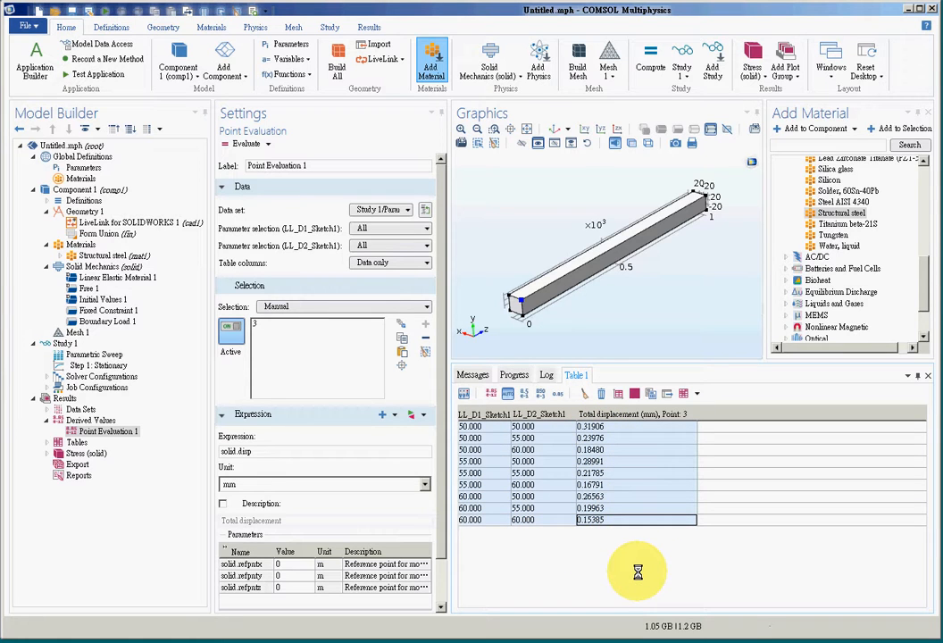